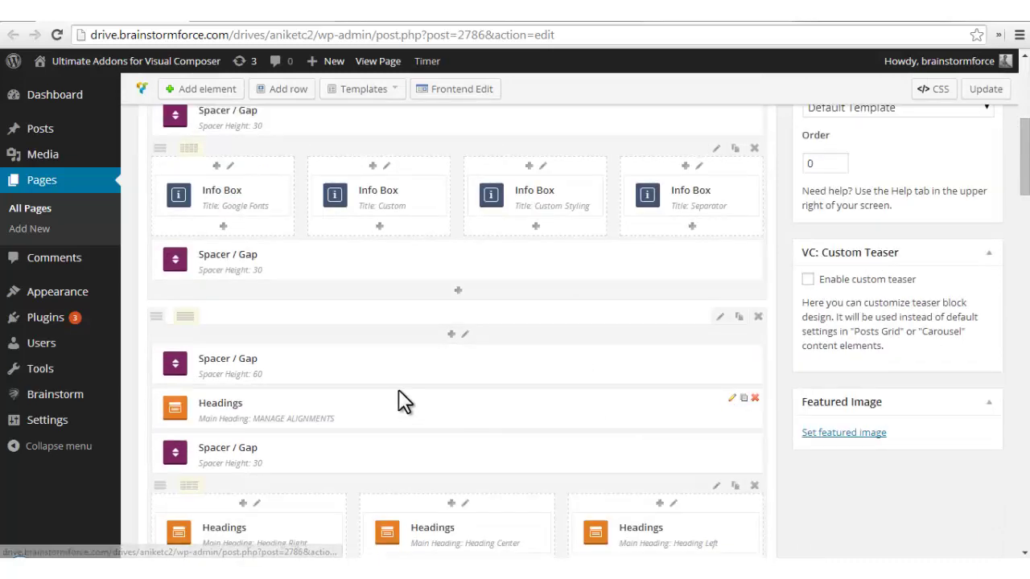
Browse the Ultimate VC Addons elements available for the page and close the element list
{"action": "scroll", "coordinate": [398, 389], "scroll_direction": "up", "scroll_amount": 4}
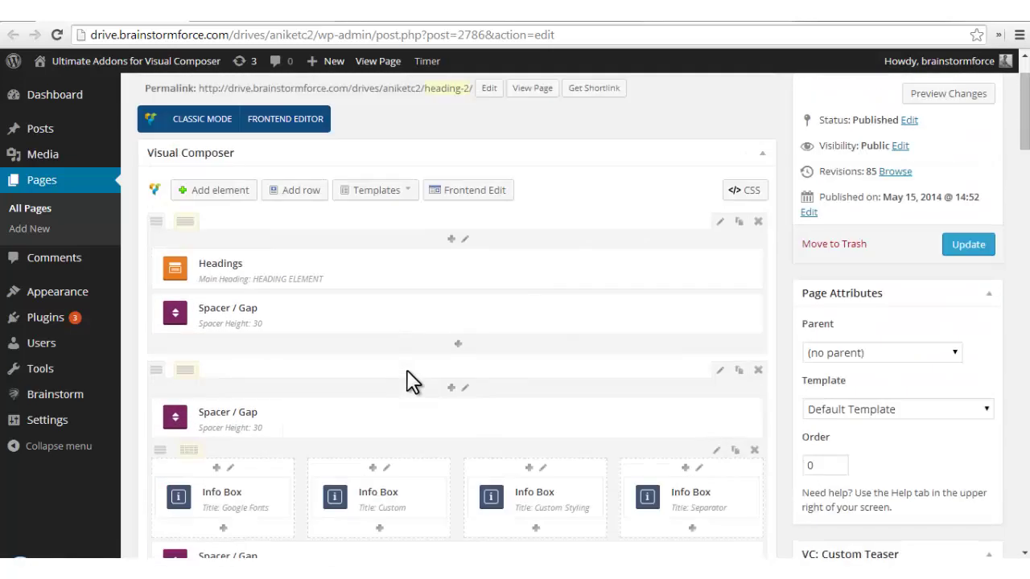
{"action": "left_click", "coordinate": [241, 193]}
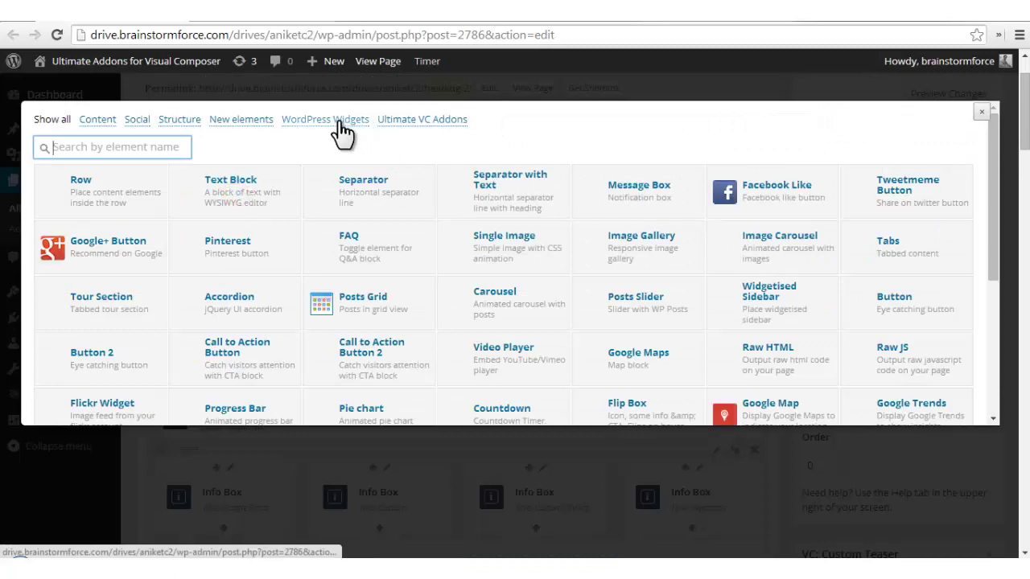
{"action": "left_click", "coordinate": [421, 120]}
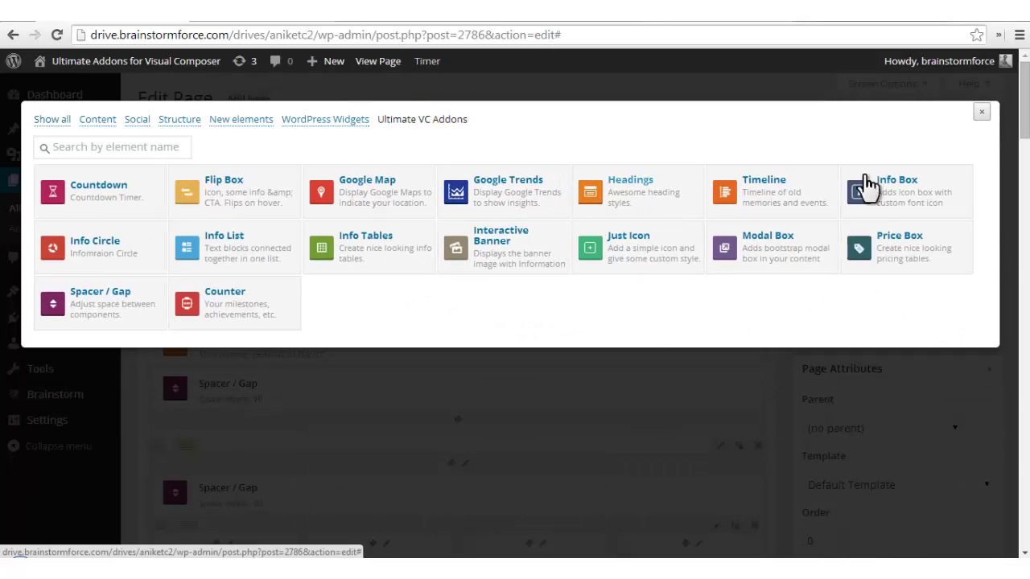
{"action": "left_click", "coordinate": [982, 113]}
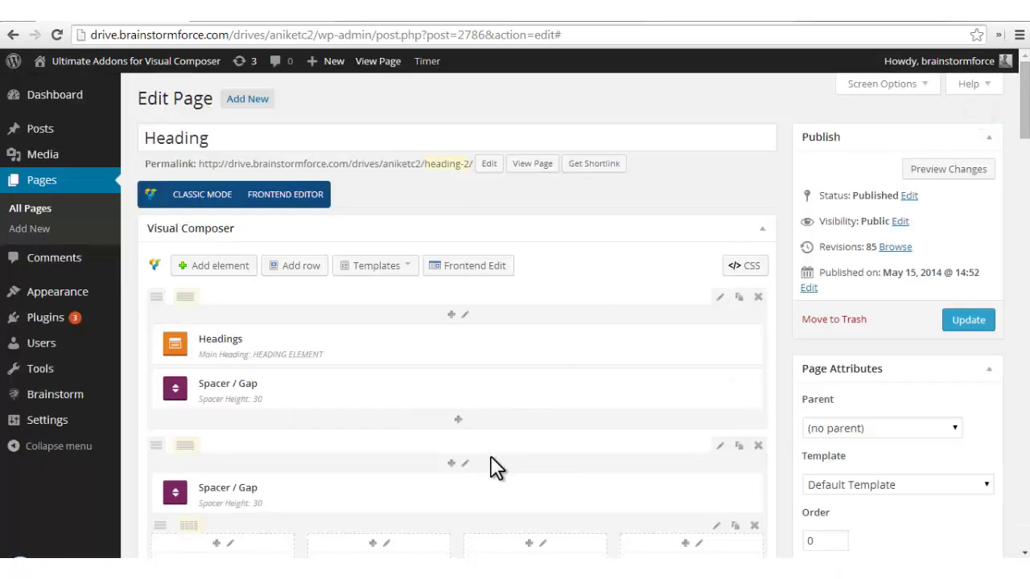
Open the MANAGE ALIGNMENTS heading for editing and look through its general settings
{"action": "scroll", "coordinate": [491, 458], "scroll_direction": "down", "scroll_amount": 5}
{"action": "scroll", "coordinate": [495, 466], "scroll_direction": "down", "scroll_amount": 1}
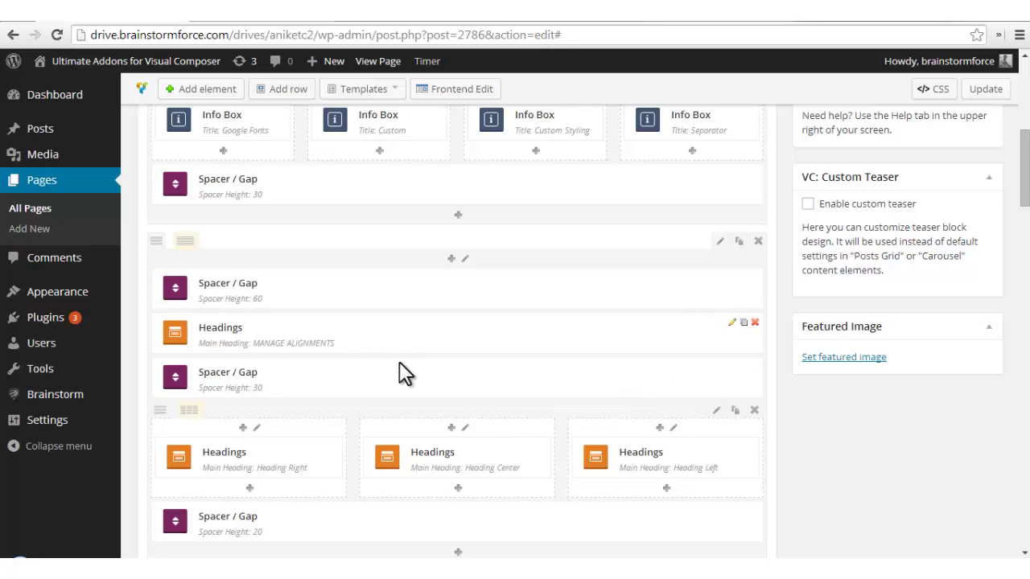
{"action": "left_click", "coordinate": [729, 326]}
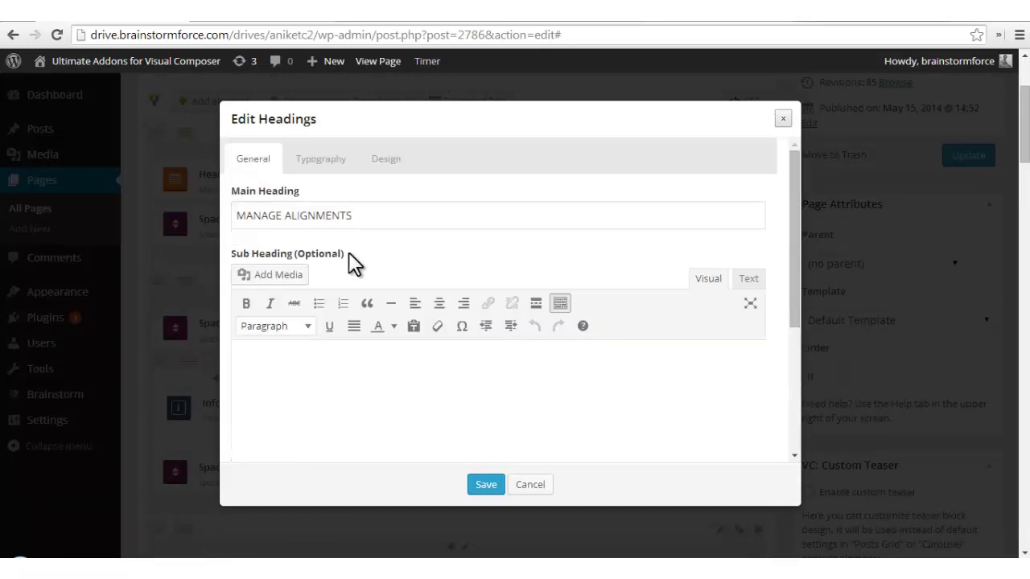
{"action": "scroll", "coordinate": [483, 282], "scroll_direction": "down", "scroll_amount": 2}
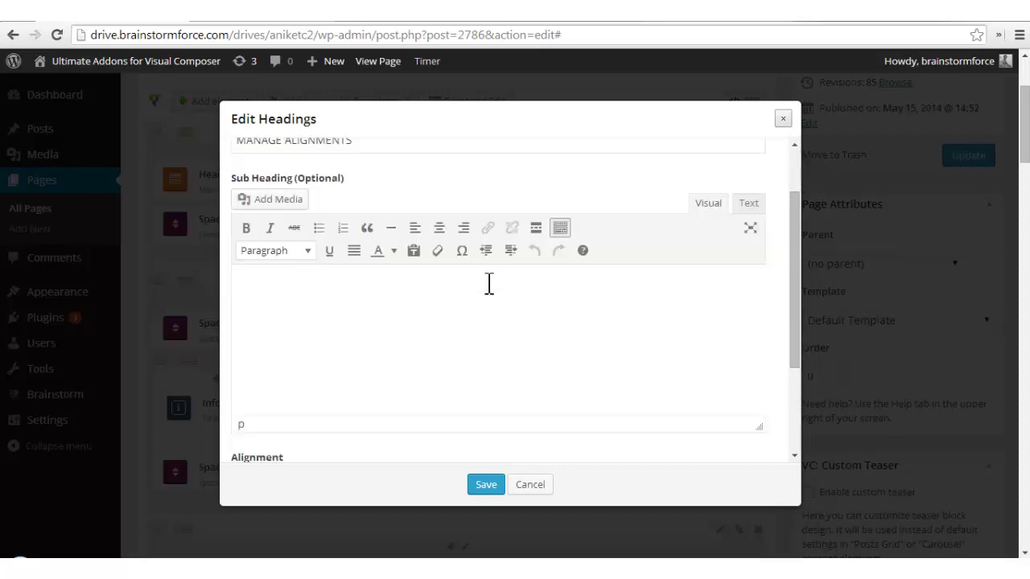
{"action": "scroll", "coordinate": [494, 362], "scroll_direction": "down", "scroll_amount": 1}
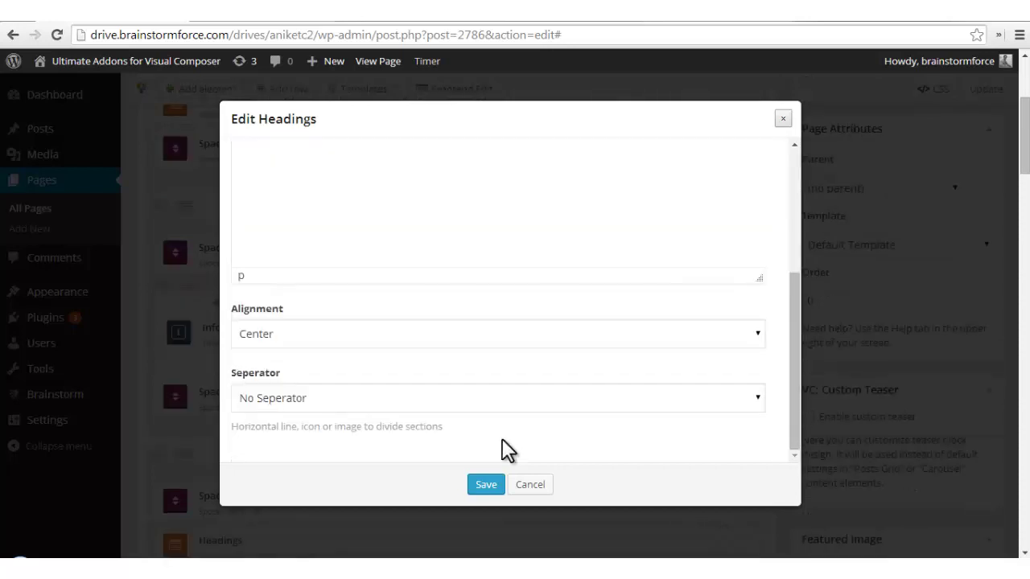
{"action": "scroll", "coordinate": [451, 322], "scroll_direction": "up", "scroll_amount": 5}
Compare the main heading and sub-heading fields with the MANAGE ALIGNMENTS section on the preview page
{"action": "triple_click", "coordinate": [340, 211]}
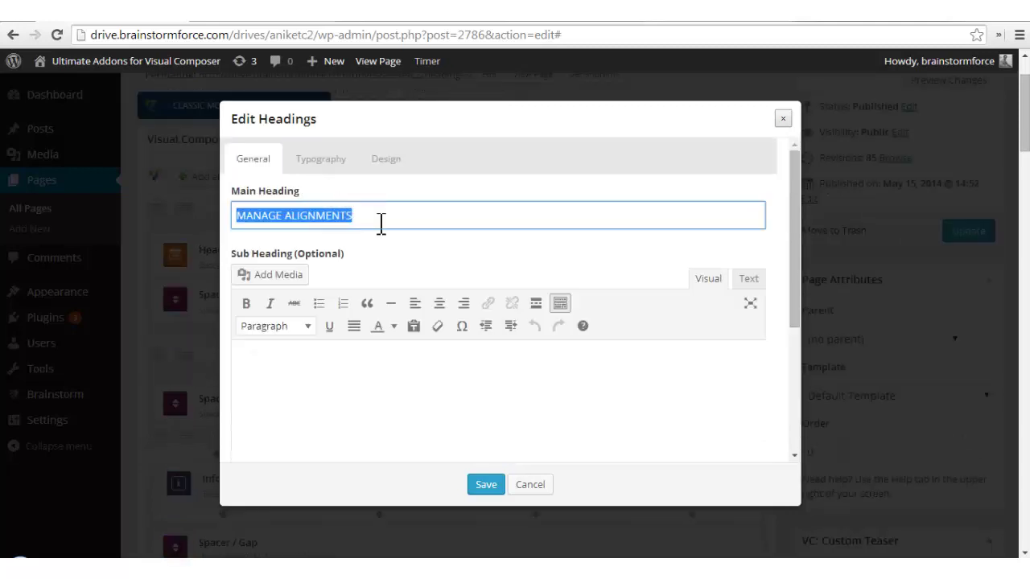
{"action": "left_click", "coordinate": [375, 218]}
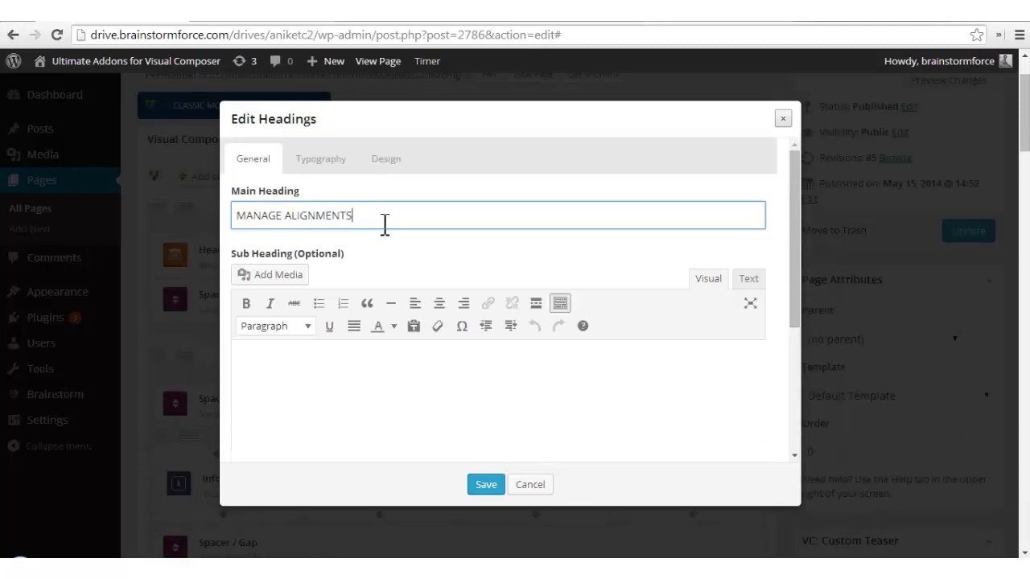
{"action": "left_click", "coordinate": [274, 12]}
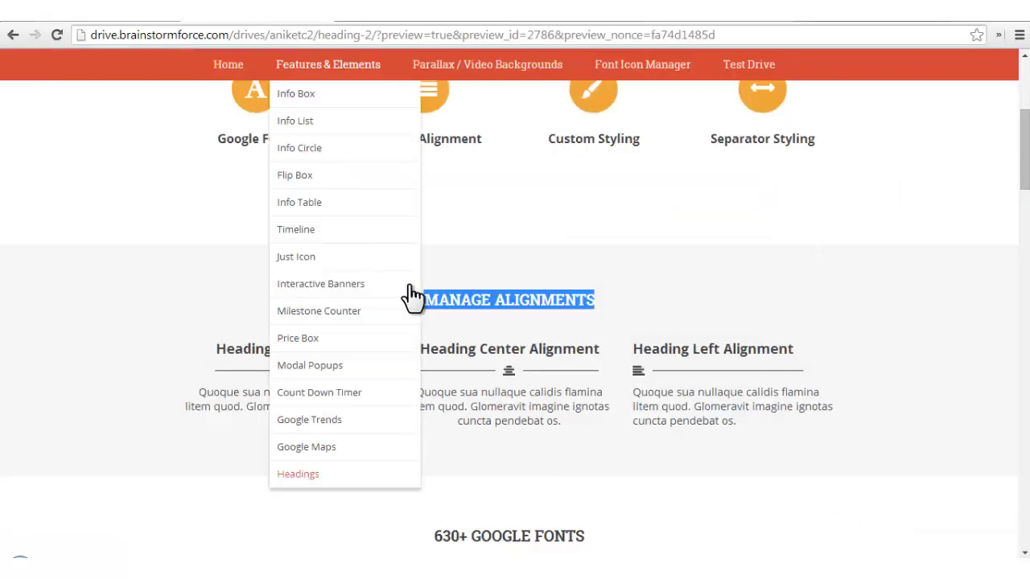
{"action": "left_click", "coordinate": [608, 306]}
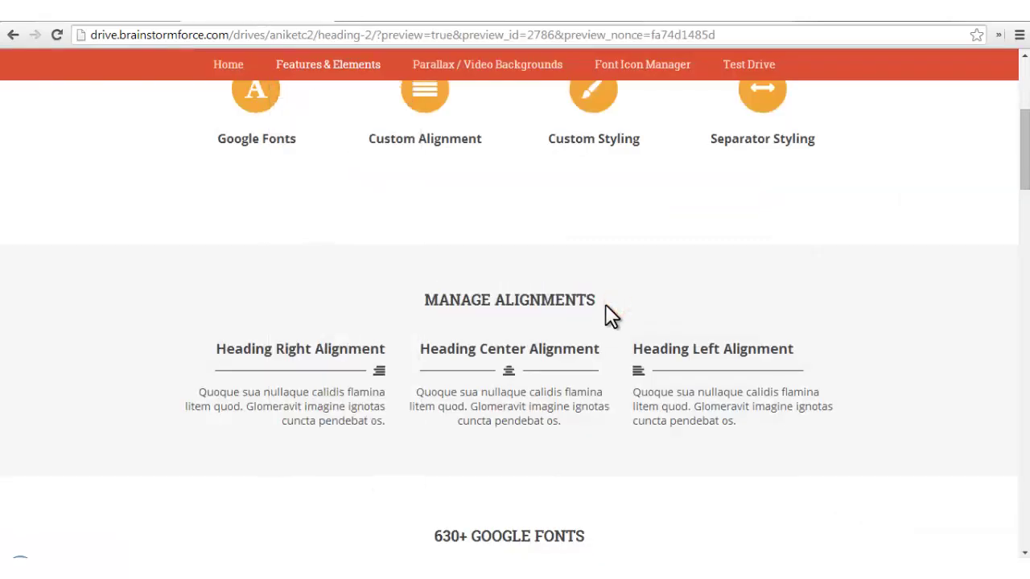
{"action": "left_click", "coordinate": [137, 11]}
{"action": "left_click", "coordinate": [405, 396]}
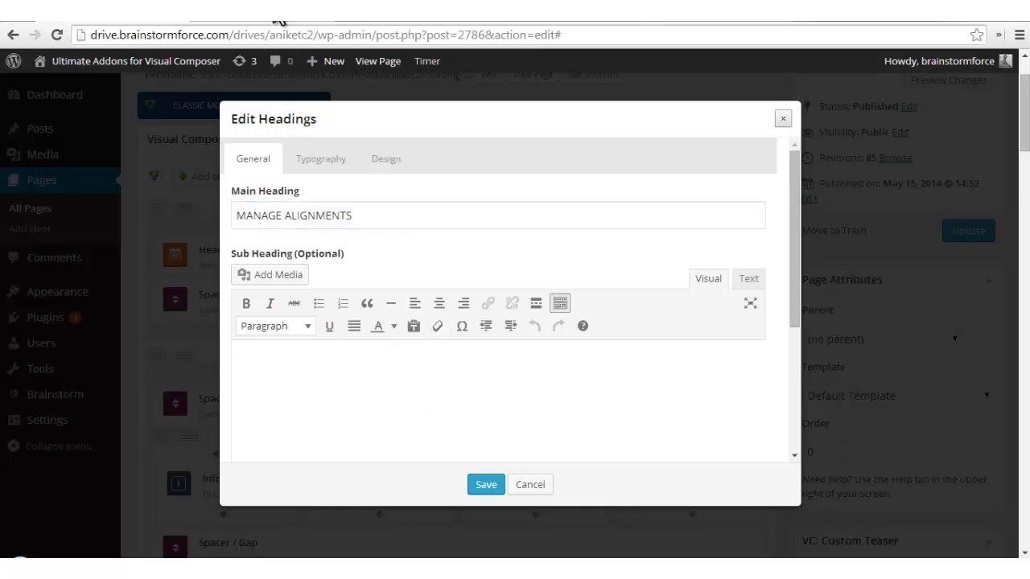
{"action": "left_click", "coordinate": [277, 16]}
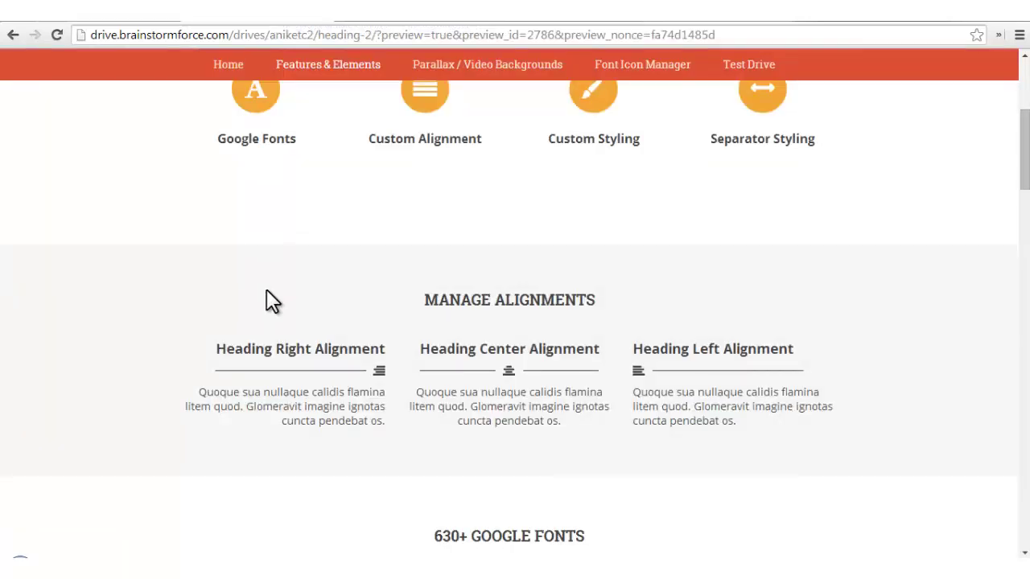
{"action": "scroll", "coordinate": [315, 418], "scroll_direction": "down", "scroll_amount": 2}
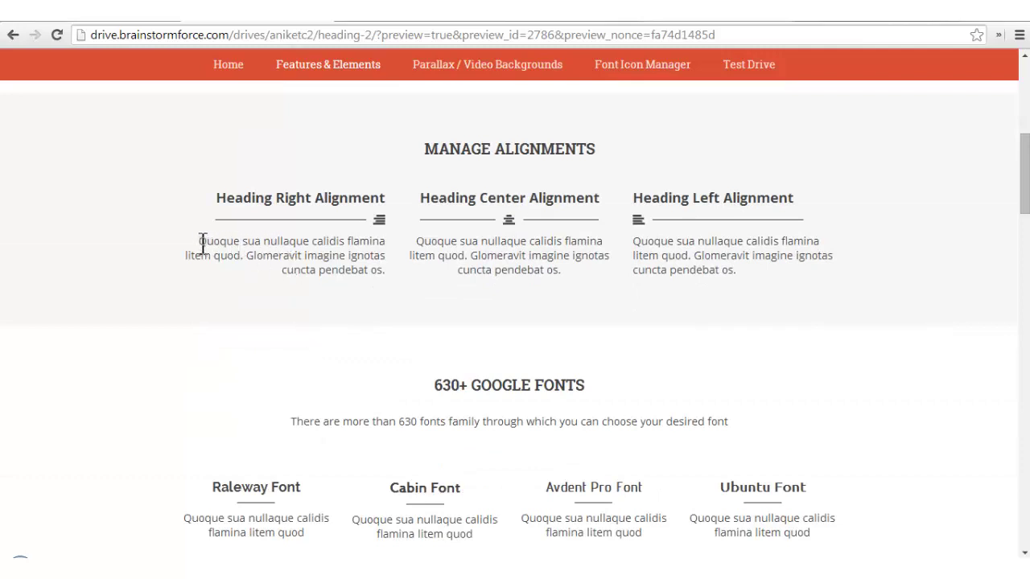
{"action": "left_click", "coordinate": [128, 12]}
Examine the heading's alignment options and compare them with the right, center and left examples on the preview page
{"action": "scroll", "coordinate": [521, 342], "scroll_direction": "down", "scroll_amount": 5}
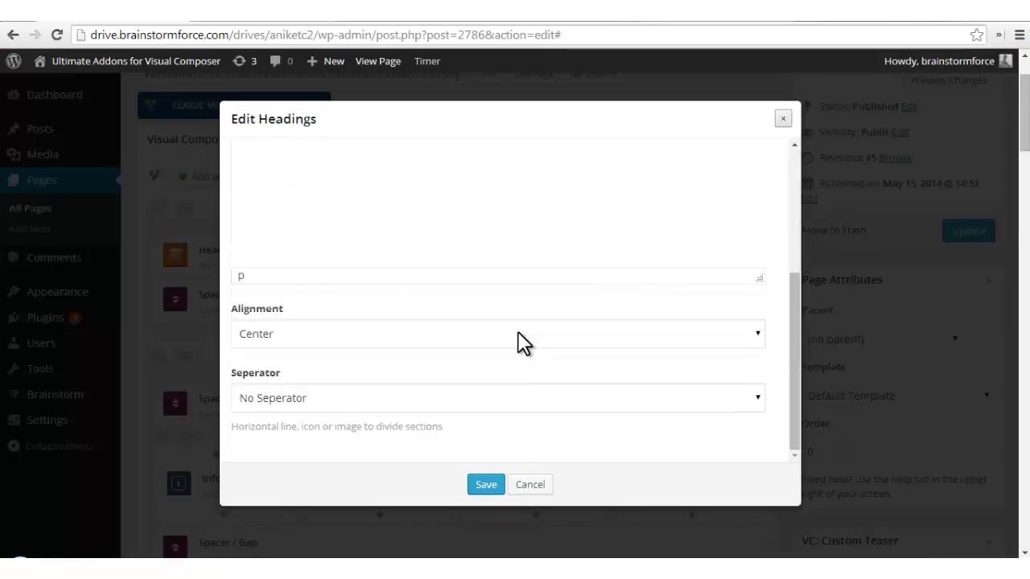
{"action": "left_click", "coordinate": [363, 339]}
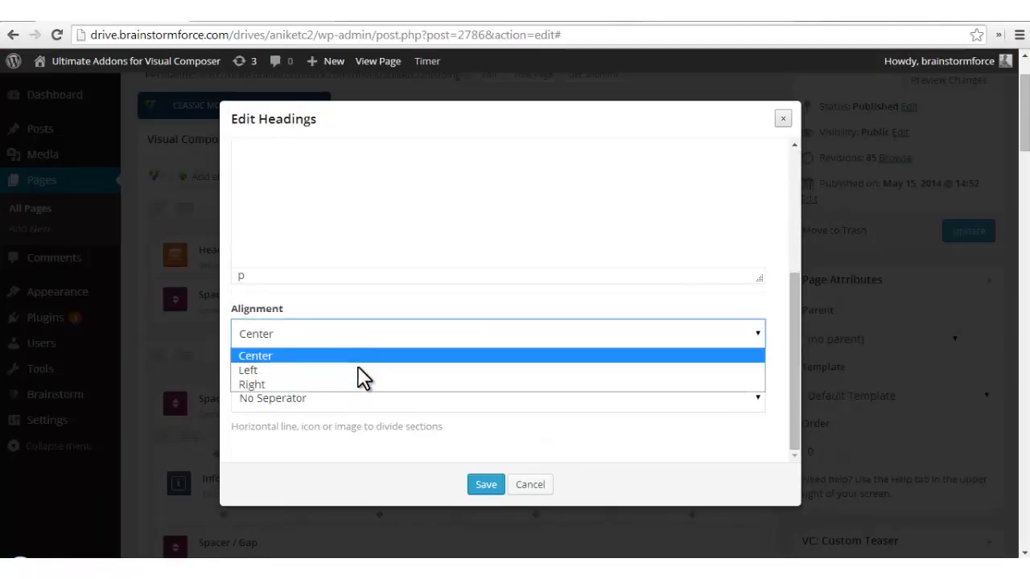
{"action": "left_click", "coordinate": [242, 10]}
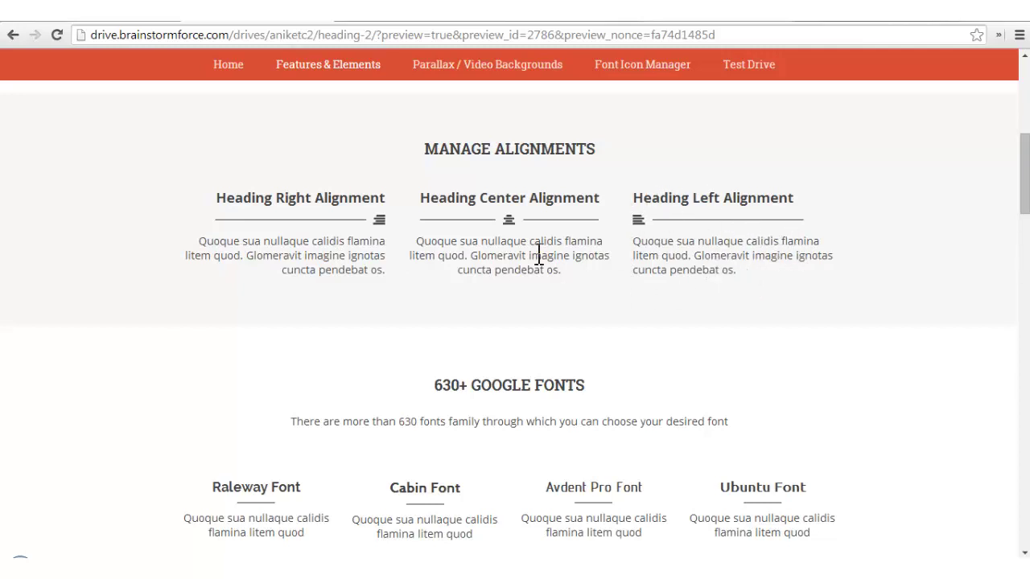
{"action": "left_click", "coordinate": [330, 232]}
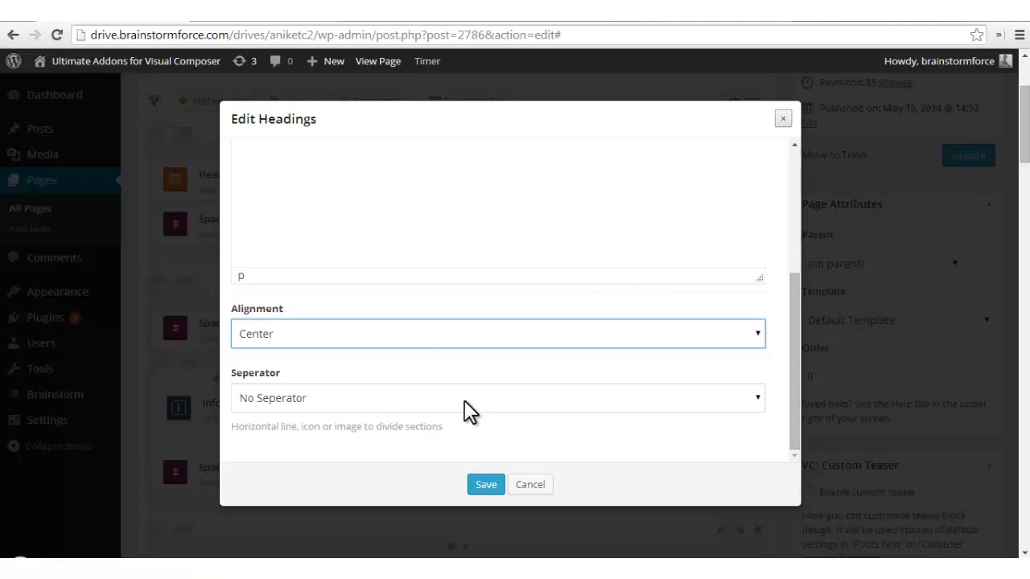
Set the heading's separator to Line and look at the line separator examples on the preview page
{"action": "left_click", "coordinate": [471, 402]}
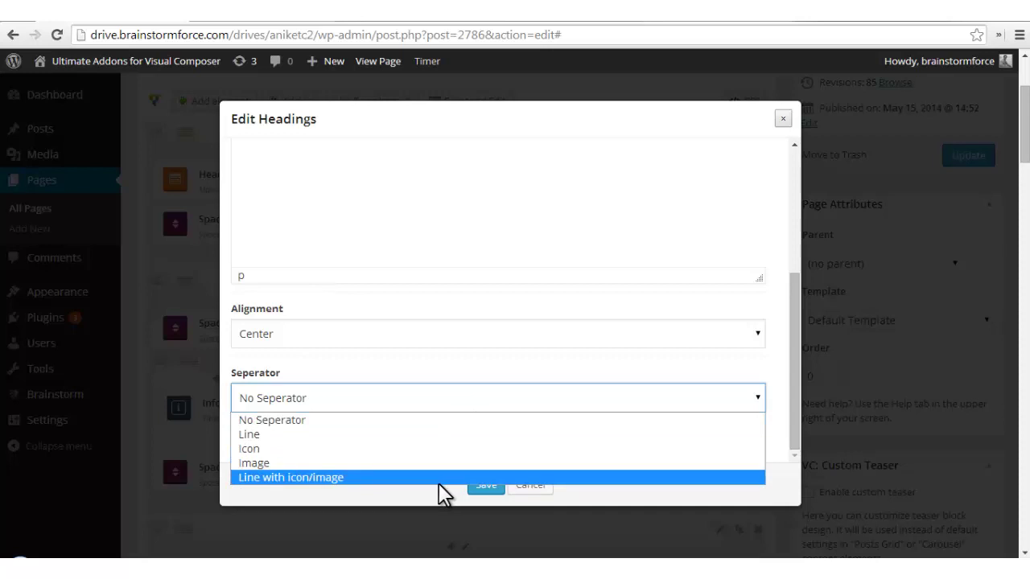
{"action": "left_click", "coordinate": [435, 434]}
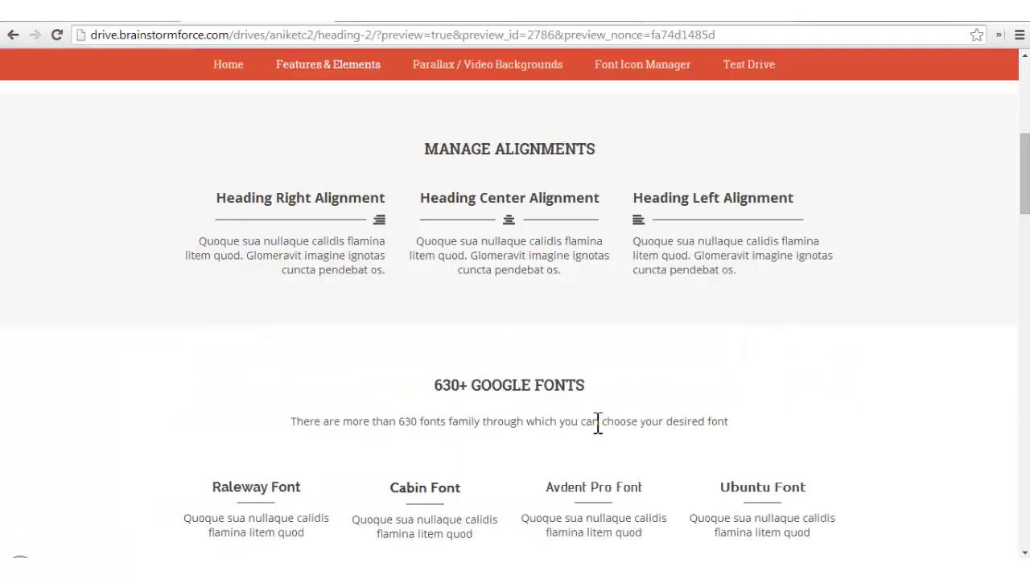
{"action": "scroll", "coordinate": [593, 426], "scroll_direction": "down", "scroll_amount": 1}
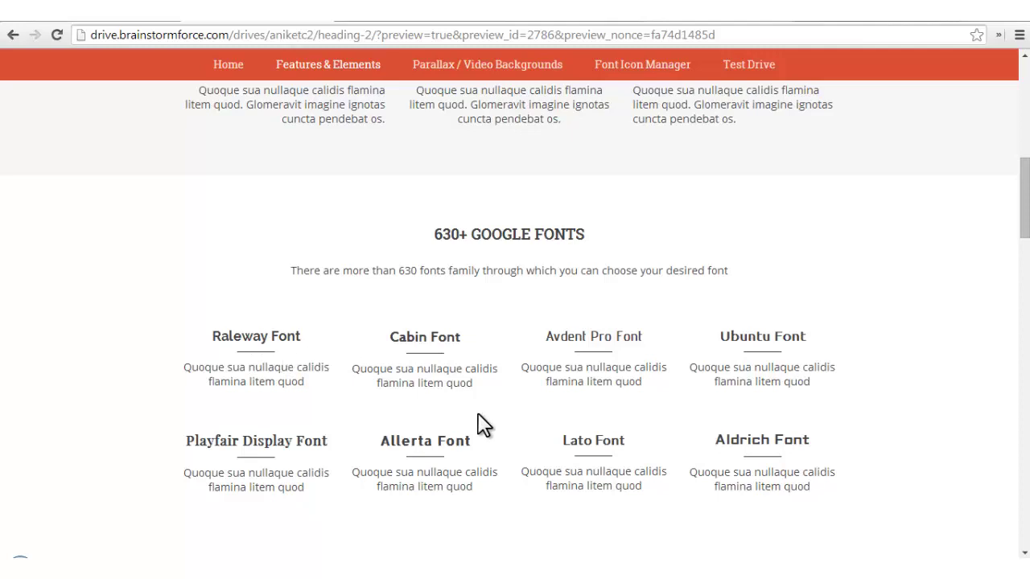
{"action": "scroll", "coordinate": [474, 419], "scroll_direction": "down", "scroll_amount": 5}
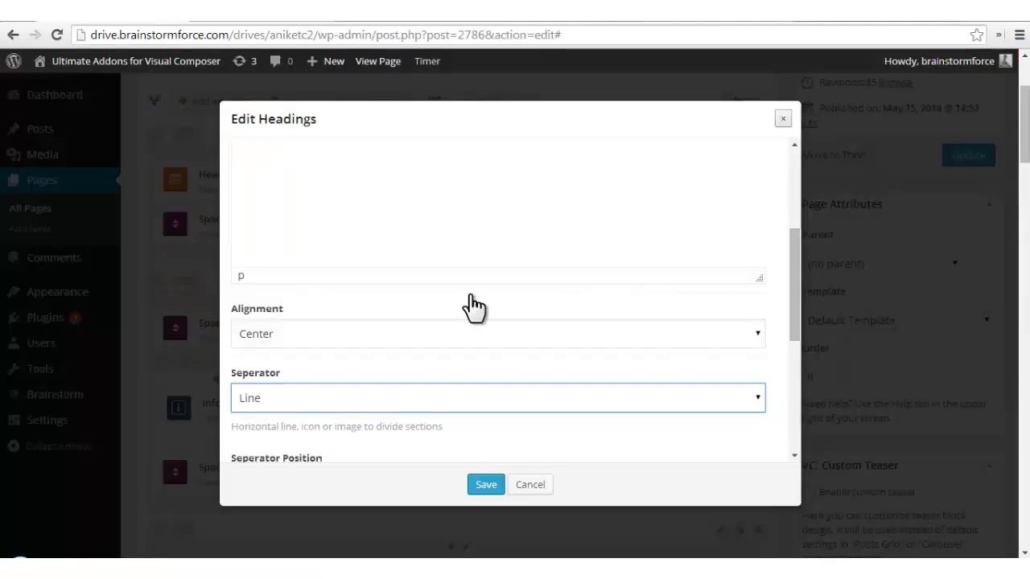
Examine the separator position options and compare them with the SEPARATOR POSITIONS section on the preview page
{"action": "scroll", "coordinate": [568, 386], "scroll_direction": "down", "scroll_amount": 3}
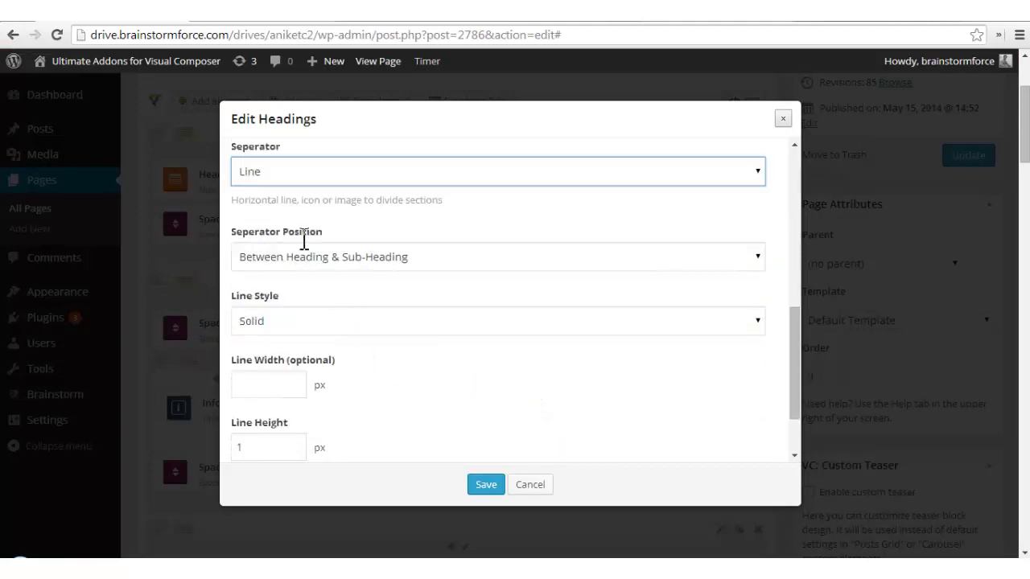
{"action": "triple_click", "coordinate": [317, 232]}
{"action": "left_click", "coordinate": [382, 226]}
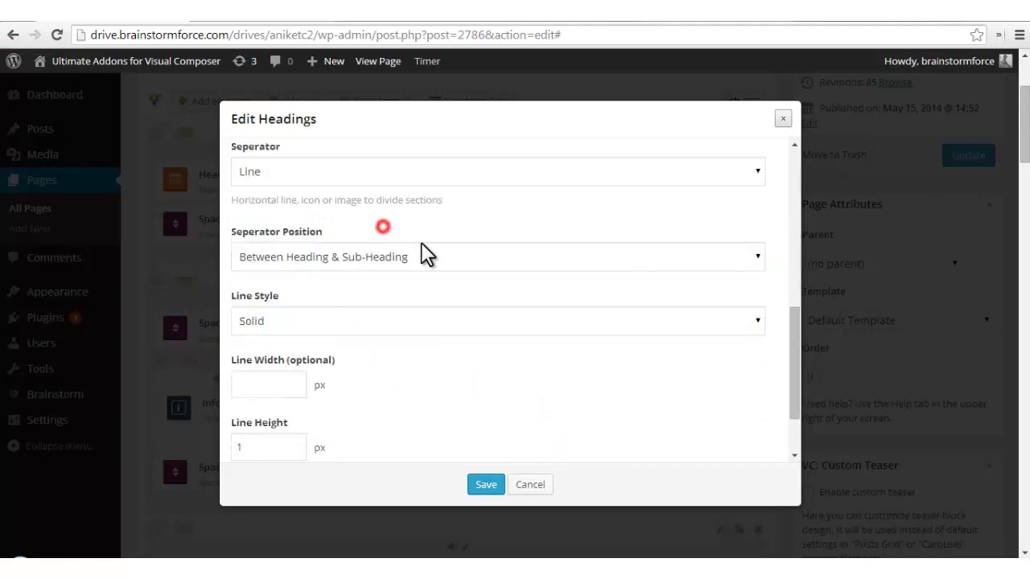
{"action": "left_click", "coordinate": [495, 259]}
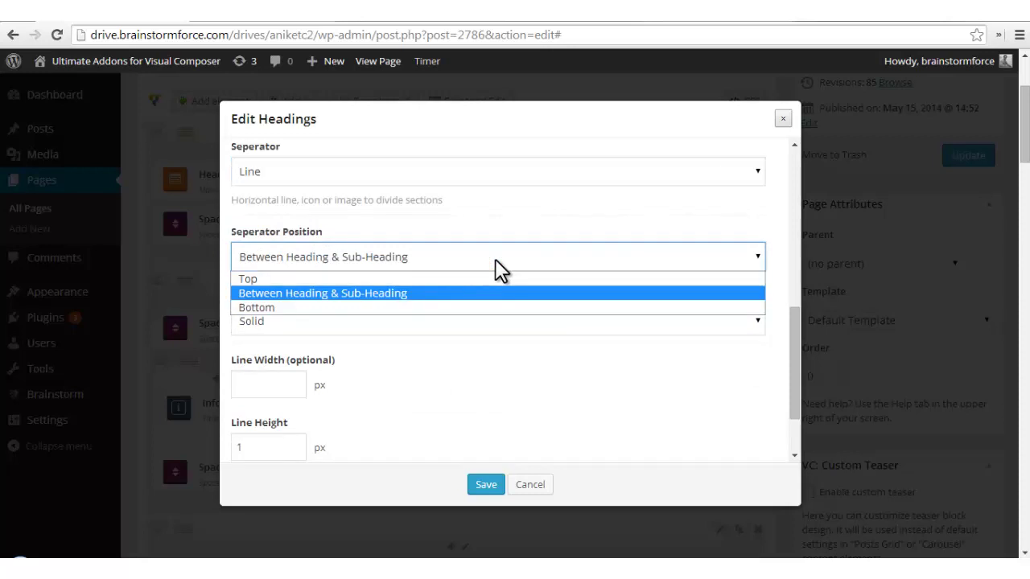
{"action": "left_click", "coordinate": [407, 291]}
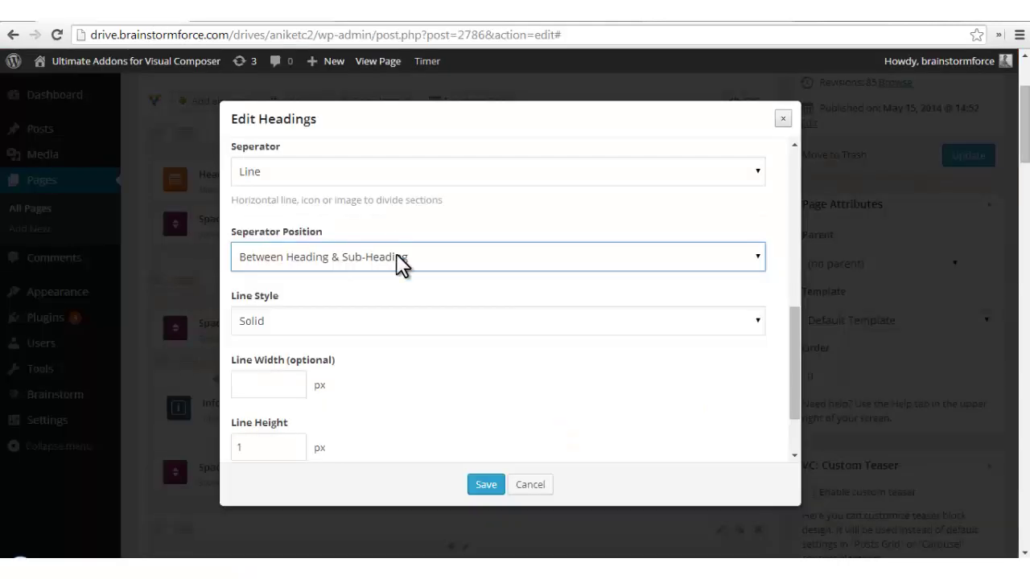
{"action": "left_click", "coordinate": [456, 257]}
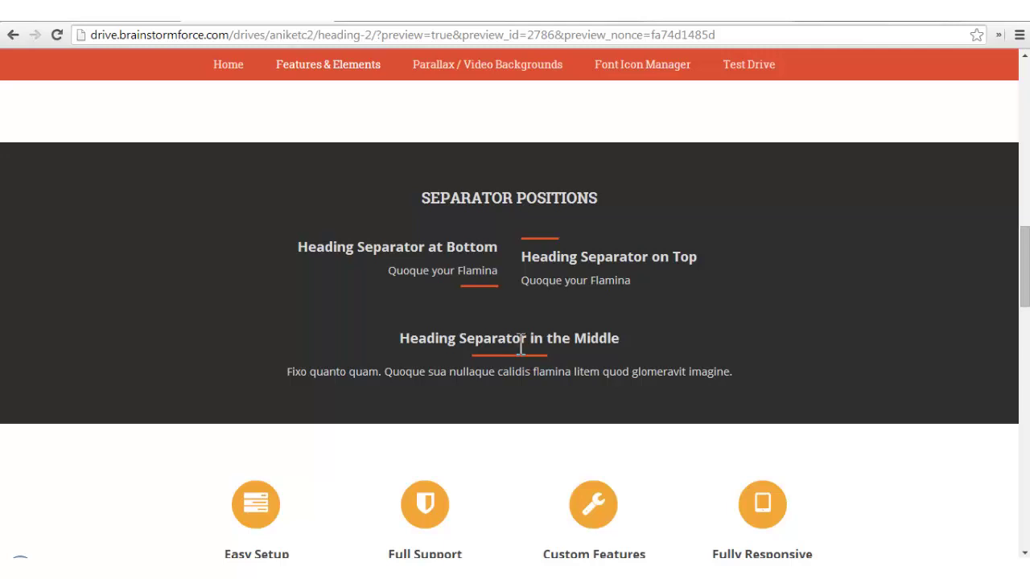
{"action": "left_click", "coordinate": [144, 23]}
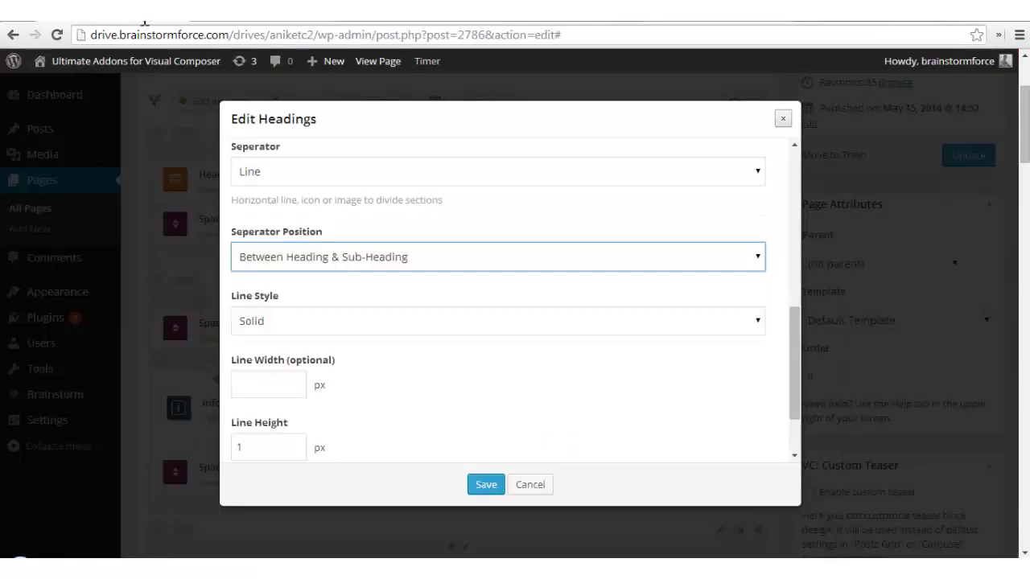
Set the separator position to Bottom and compare it with the examples on the preview page
{"action": "left_click", "coordinate": [455, 257]}
{"action": "left_click", "coordinate": [334, 303]}
{"action": "key", "text": "ctrl+Tab"}
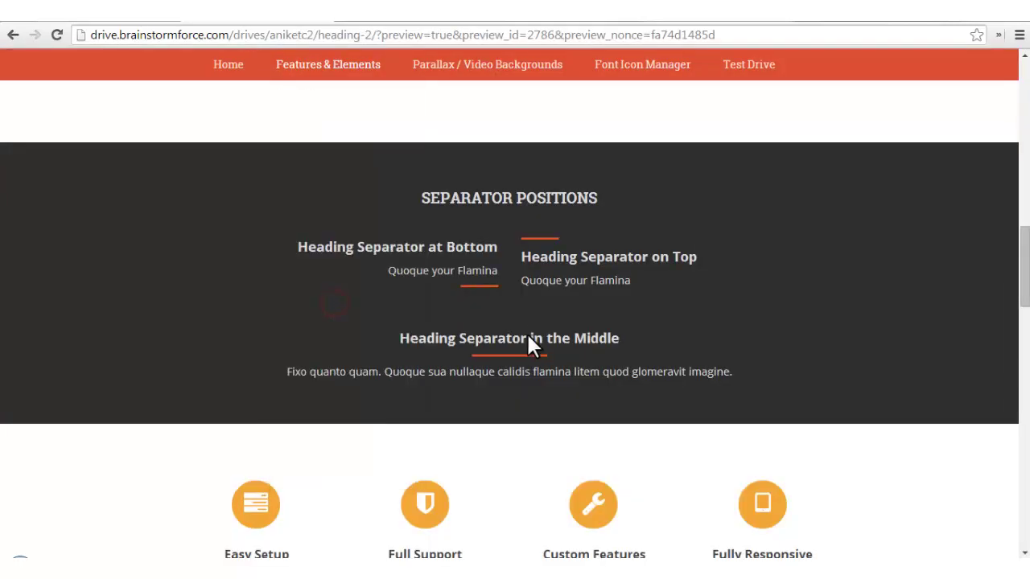
{"action": "left_click", "coordinate": [149, 24]}
Review the separator's line style options and its line width, height and color settings
{"action": "scroll", "coordinate": [501, 329], "scroll_direction": "down", "scroll_amount": 1}
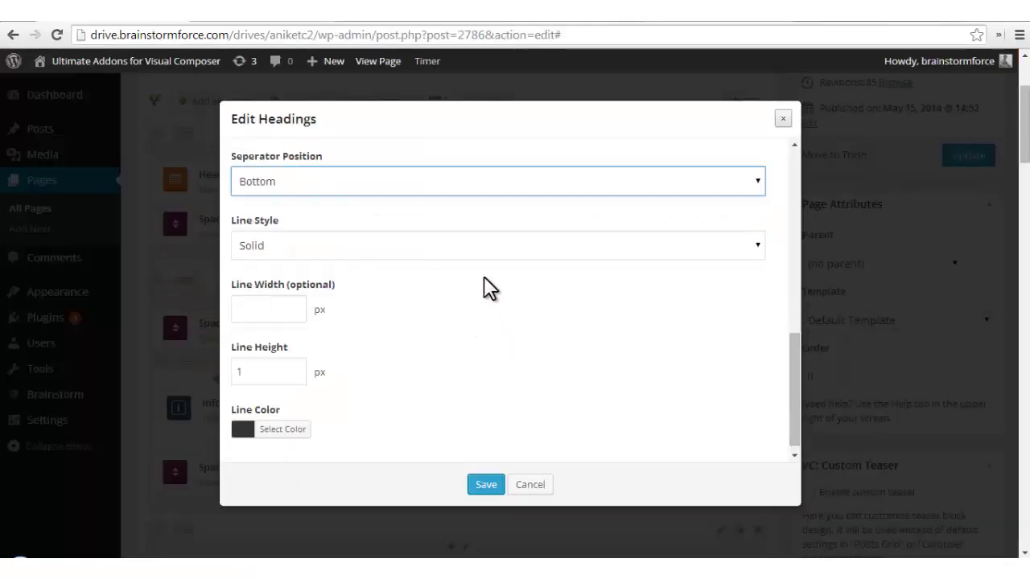
{"action": "left_click", "coordinate": [412, 245]}
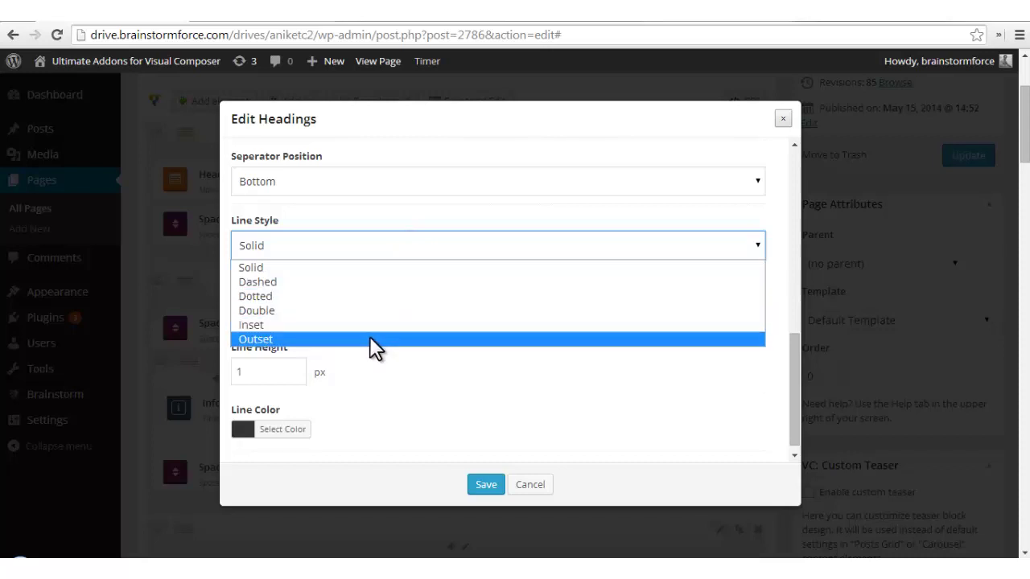
{"action": "left_click", "coordinate": [384, 214]}
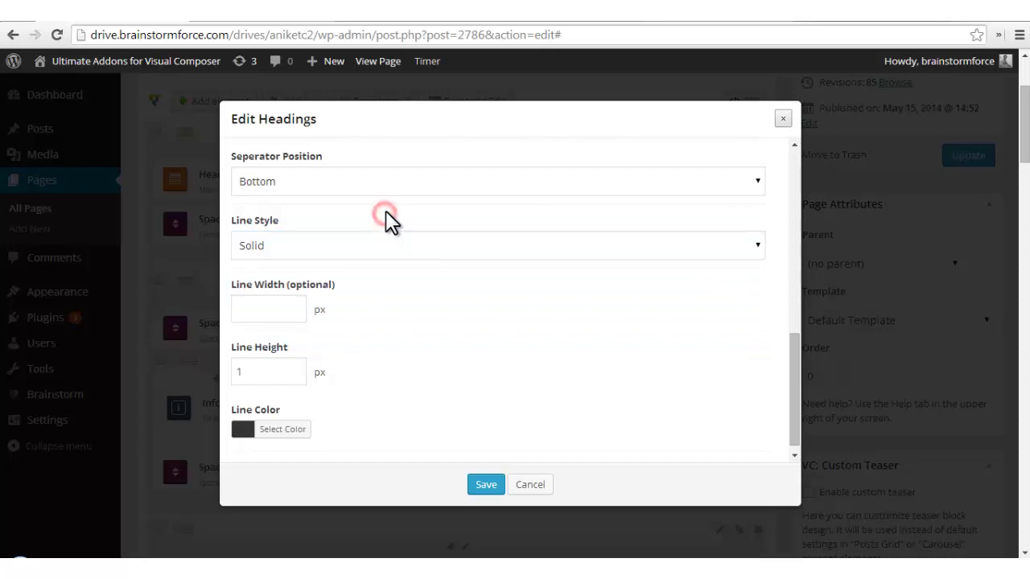
{"action": "scroll", "coordinate": [401, 325], "scroll_direction": "down", "scroll_amount": 2}
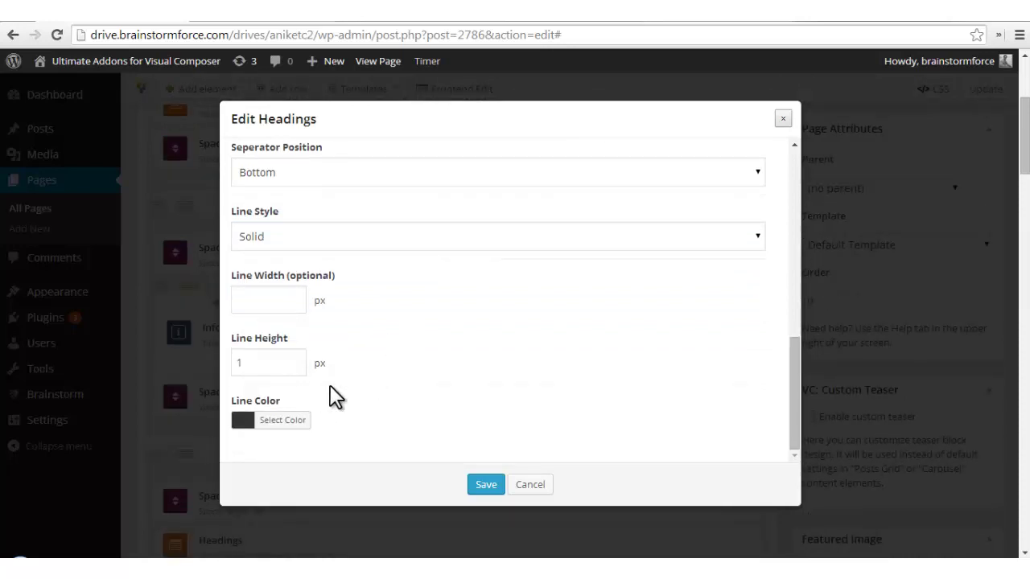
{"action": "scroll", "coordinate": [355, 372], "scroll_direction": "up", "scroll_amount": 4}
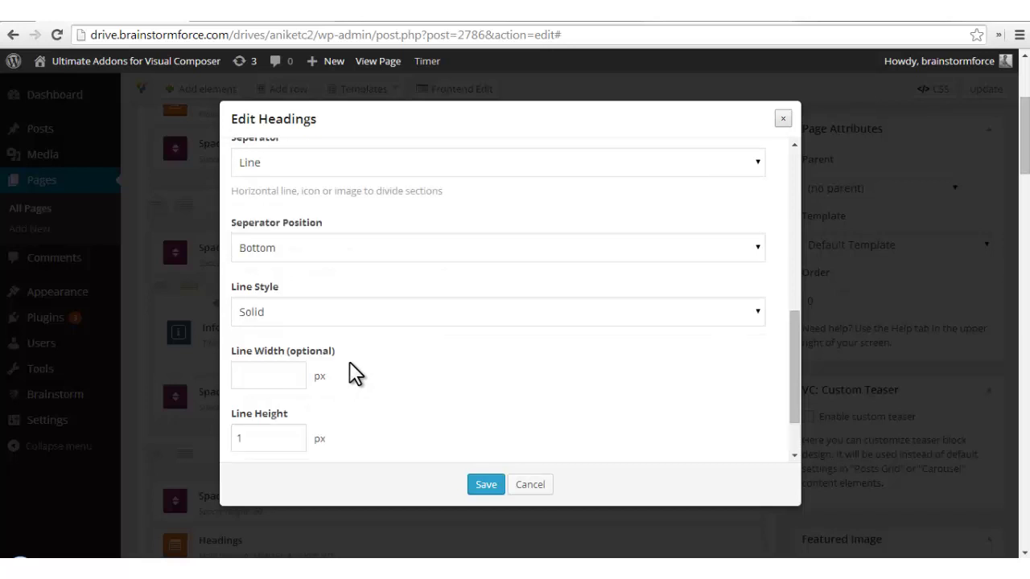
Set the heading's separator to Icon and check its separator position, keeping it at Bottom
{"action": "left_click", "coordinate": [354, 387]}
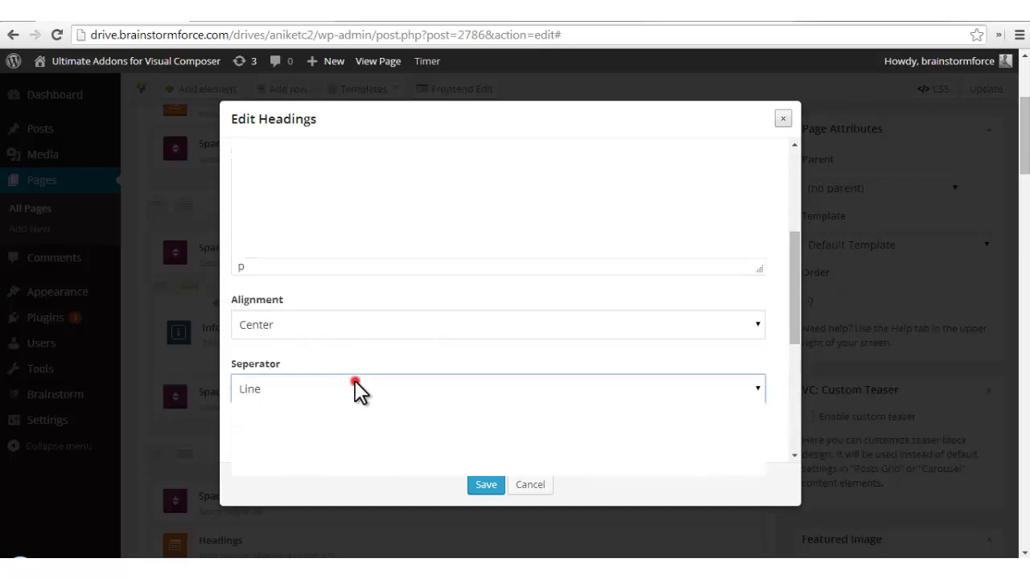
{"action": "left_click", "coordinate": [336, 450]}
{"action": "scroll", "coordinate": [510, 425], "scroll_direction": "down", "scroll_amount": 2}
{"action": "left_click", "coordinate": [471, 330]}
{"action": "left_click", "coordinate": [471, 334]}
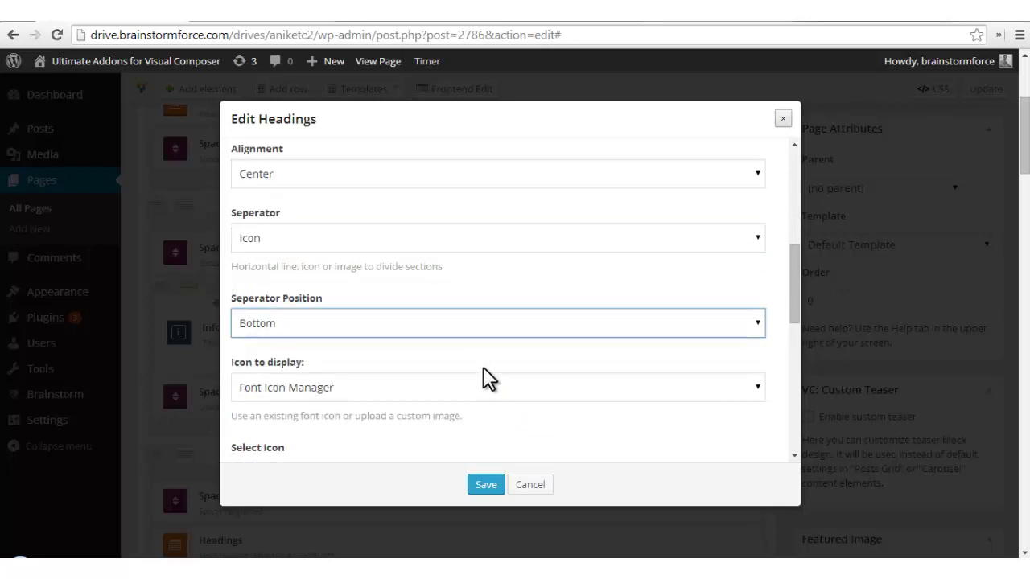
Keep Font Icon Manager as the icon source and review the icon selection, size and color settings
{"action": "scroll", "coordinate": [777, 379], "scroll_direction": "down", "scroll_amount": 2}
{"action": "left_click", "coordinate": [729, 243]}
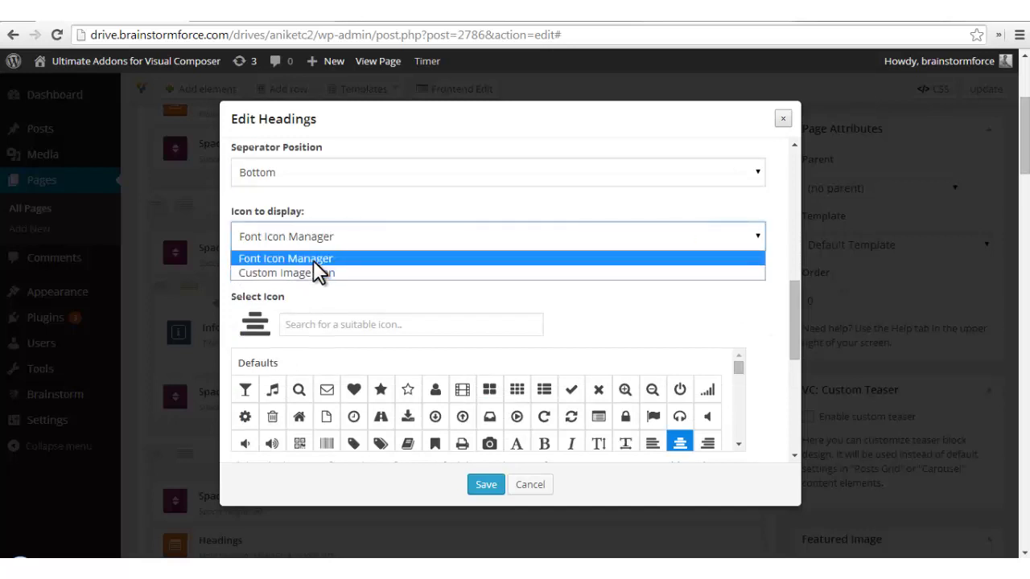
{"action": "left_click", "coordinate": [320, 258]}
{"action": "scroll", "coordinate": [605, 297], "scroll_direction": "down", "scroll_amount": 1}
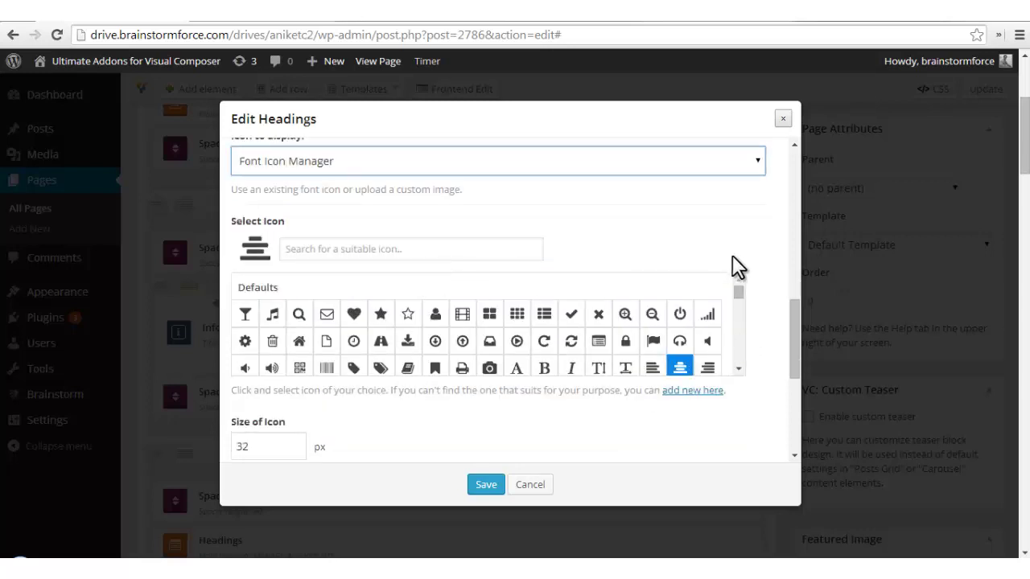
{"action": "scroll", "coordinate": [739, 268], "scroll_direction": "down", "scroll_amount": 2}
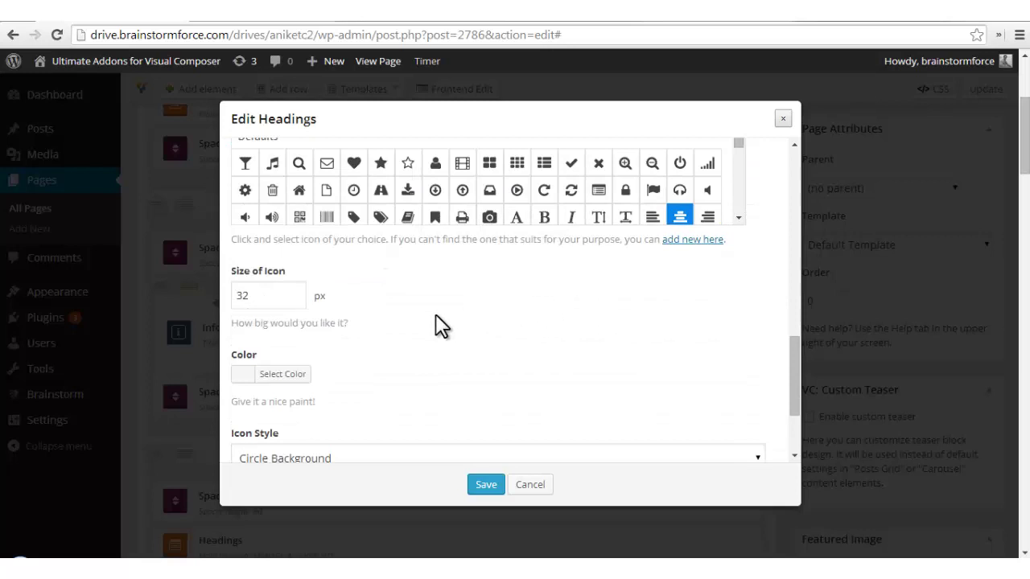
Examine the icon separator examples in the SEPARATOR WITH ICON AND IMAGE ICONS section of the preview page
{"action": "left_click", "coordinate": [231, 18]}
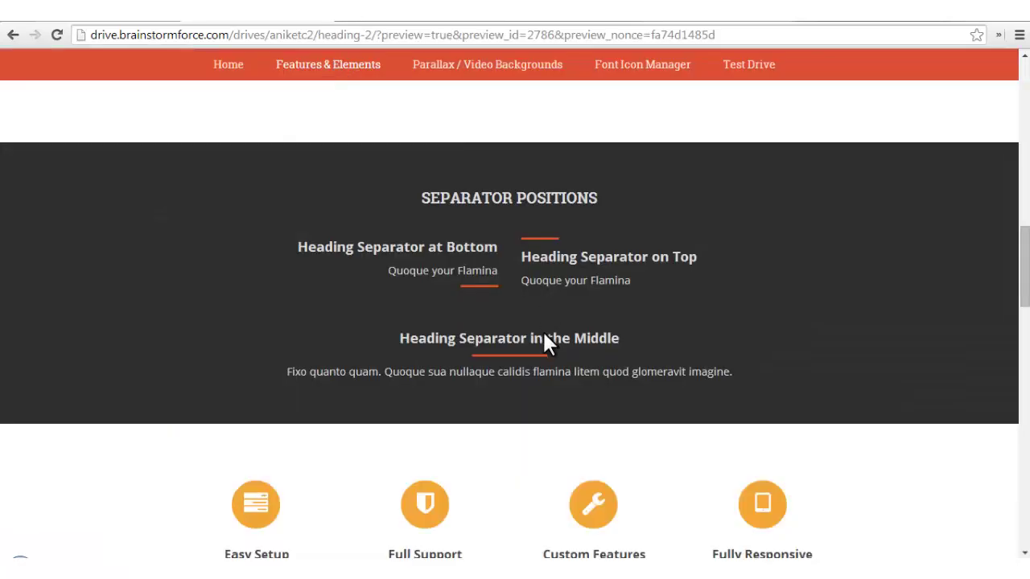
{"action": "scroll", "coordinate": [563, 346], "scroll_direction": "down", "scroll_amount": 3}
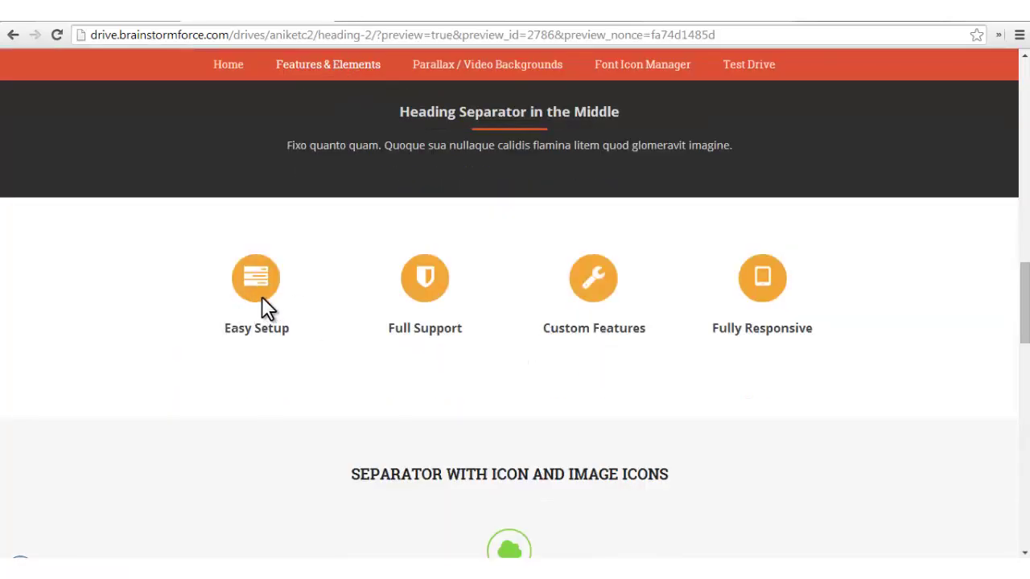
{"action": "scroll", "coordinate": [459, 304], "scroll_direction": "down", "scroll_amount": 3}
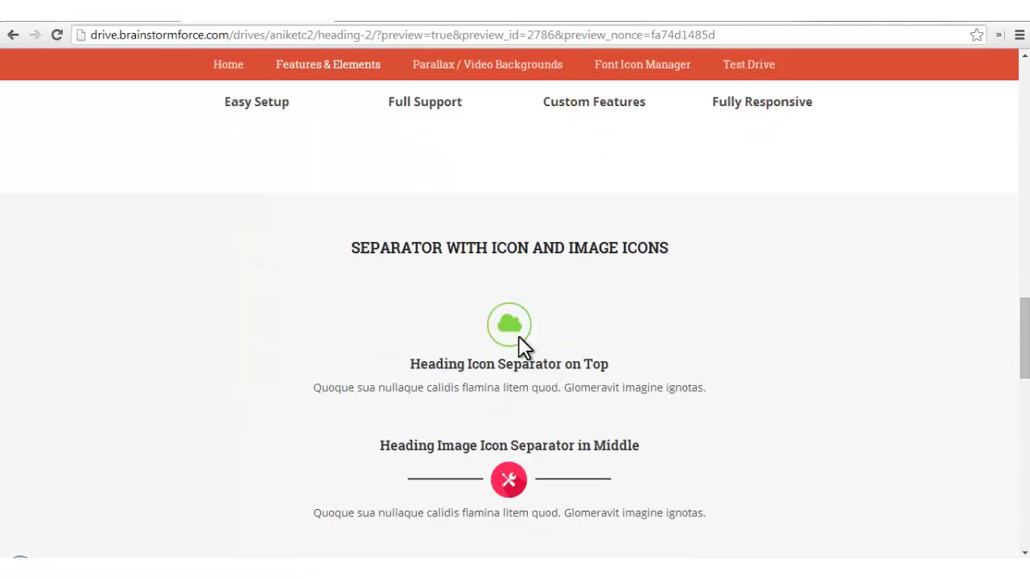
{"action": "scroll", "coordinate": [528, 329], "scroll_direction": "up", "scroll_amount": 2}
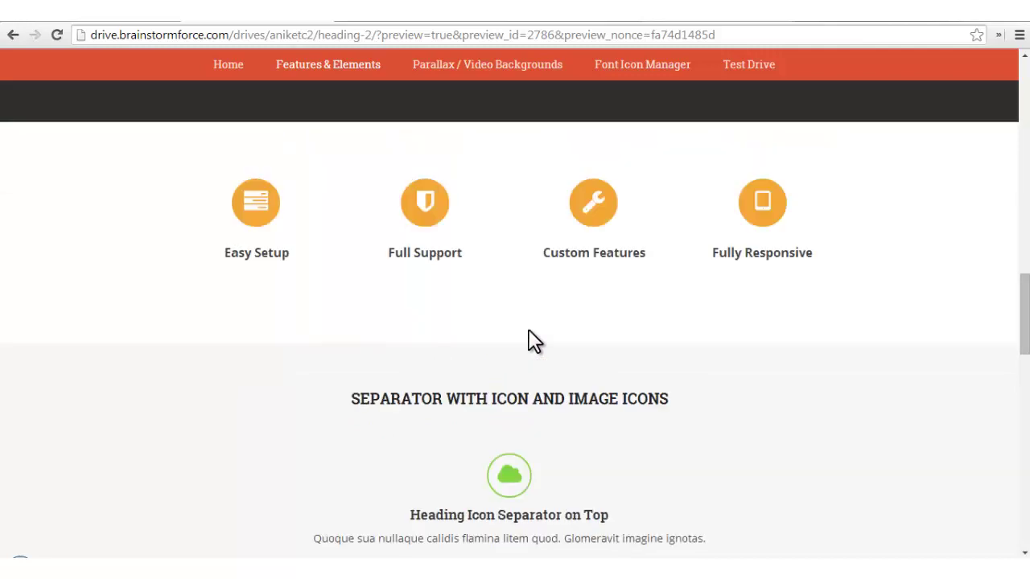
{"action": "scroll", "coordinate": [529, 351], "scroll_direction": "down", "scroll_amount": 3}
{"action": "scroll", "coordinate": [528, 351], "scroll_direction": "down", "scroll_amount": 1}
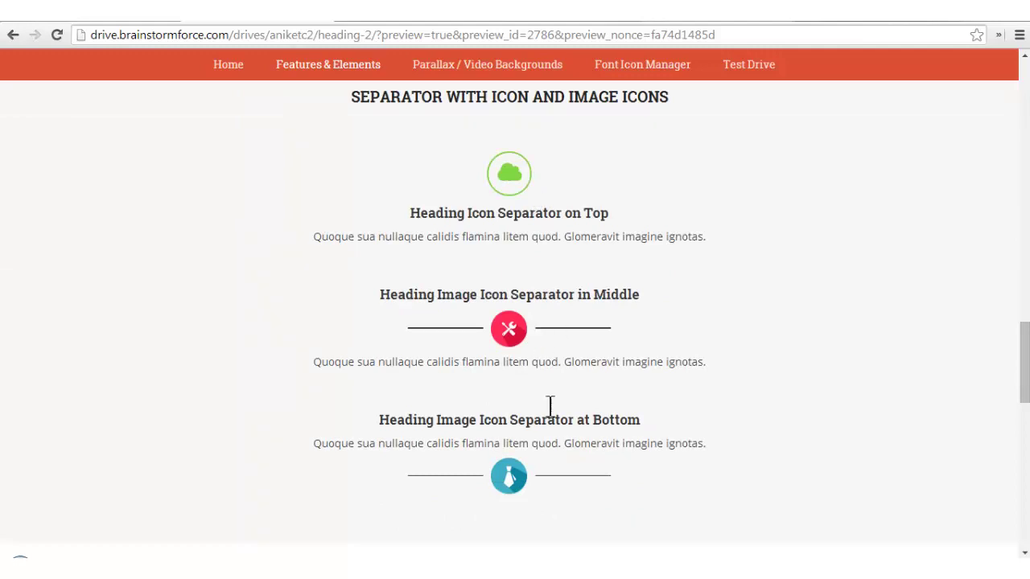
{"action": "scroll", "coordinate": [548, 486], "scroll_direction": "down", "scroll_amount": 2}
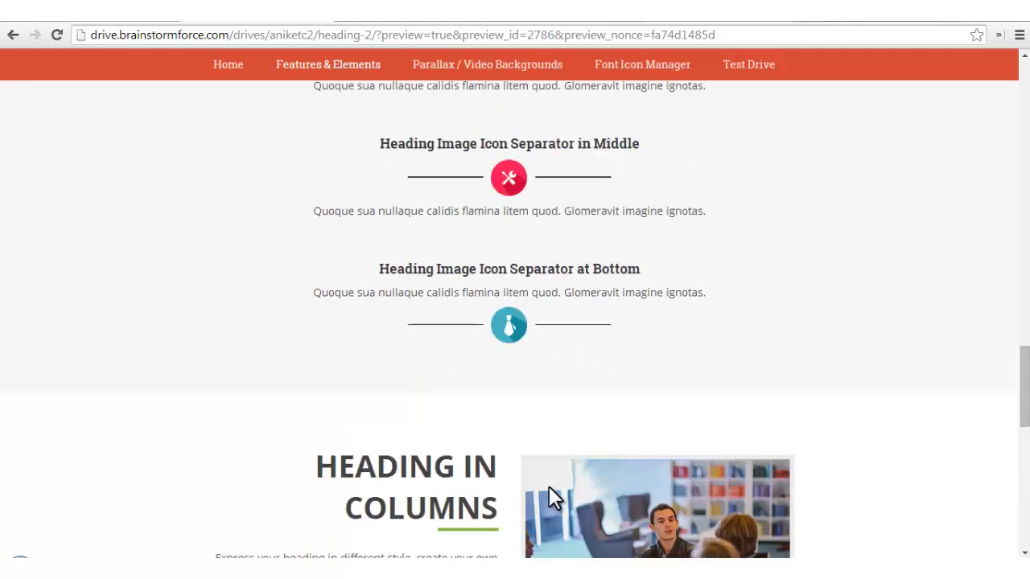
Return to the heading settings and set the separator to Image
{"action": "scroll", "coordinate": [549, 486], "scroll_direction": "up", "scroll_amount": 6}
{"action": "scroll", "coordinate": [547, 482], "scroll_direction": "up", "scroll_amount": 4}
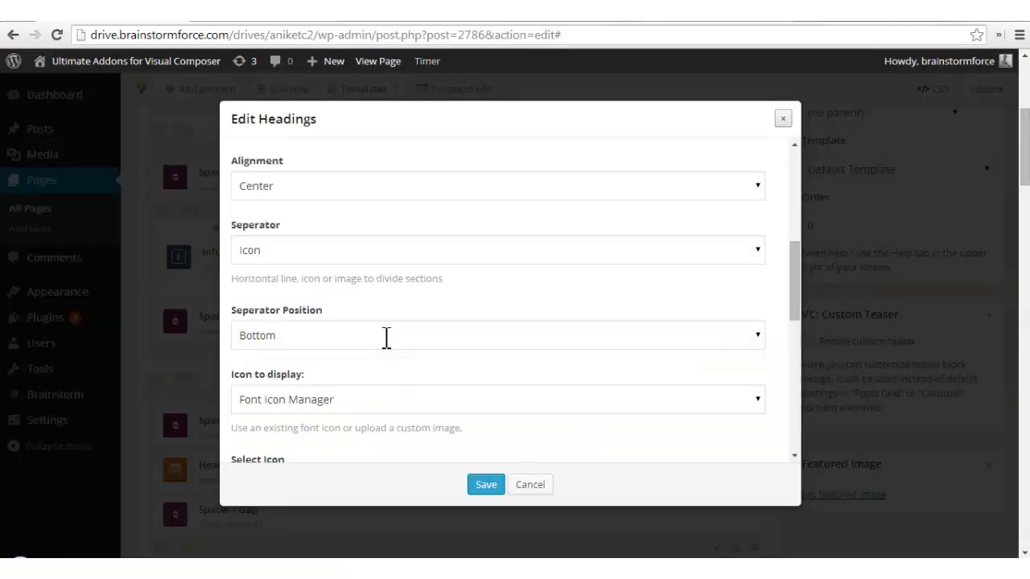
{"action": "scroll", "coordinate": [384, 342], "scroll_direction": "up", "scroll_amount": 3}
{"action": "scroll", "coordinate": [385, 346], "scroll_direction": "up", "scroll_amount": 2}
{"action": "scroll", "coordinate": [386, 348], "scroll_direction": "down", "scroll_amount": 5}
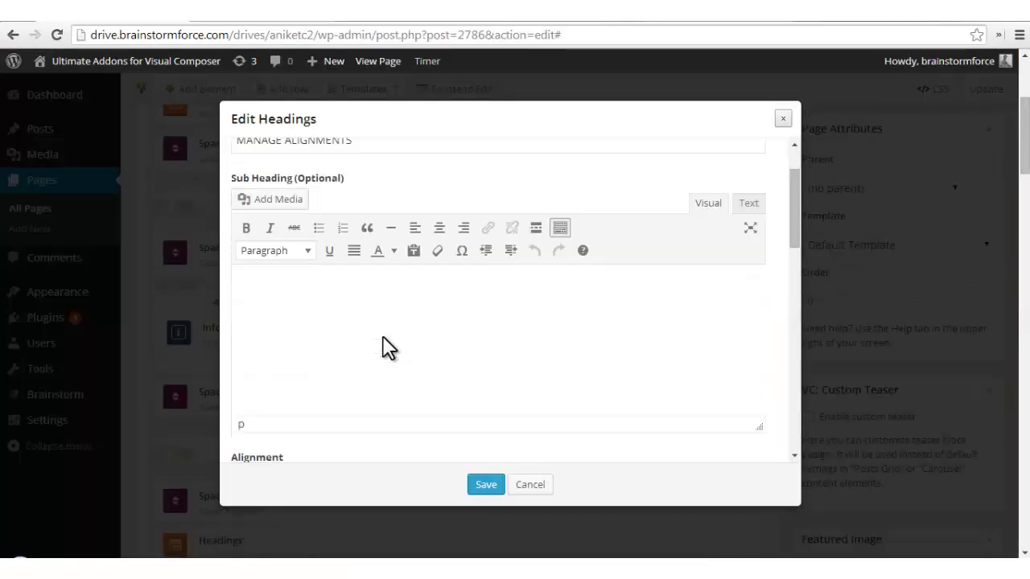
{"action": "left_click", "coordinate": [426, 250]}
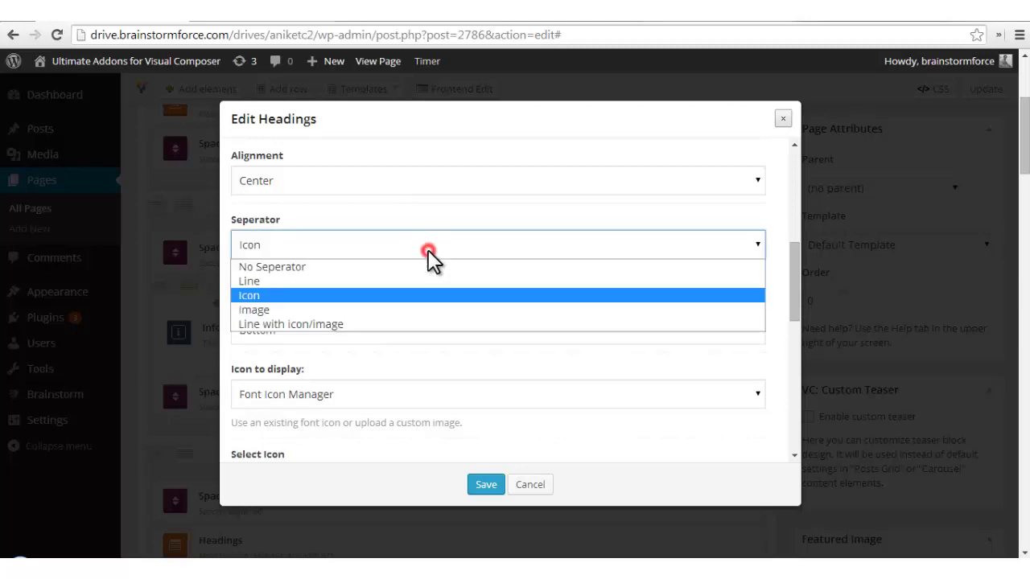
{"action": "left_click", "coordinate": [349, 311]}
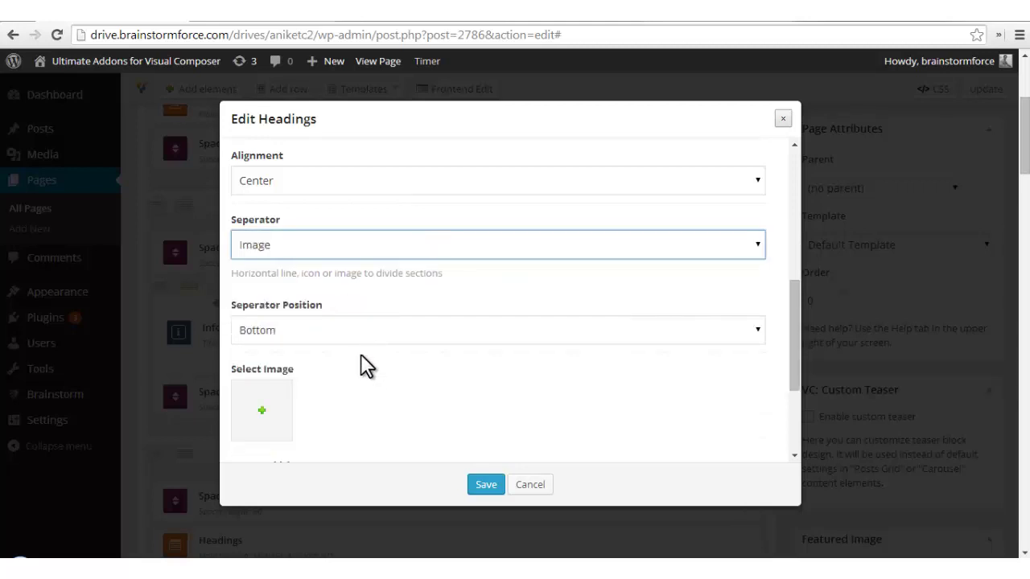
Look at the media library for choosing a separator image, close it without a selection, and review the image width and background color settings
{"action": "scroll", "coordinate": [361, 363], "scroll_direction": "down", "scroll_amount": 1}
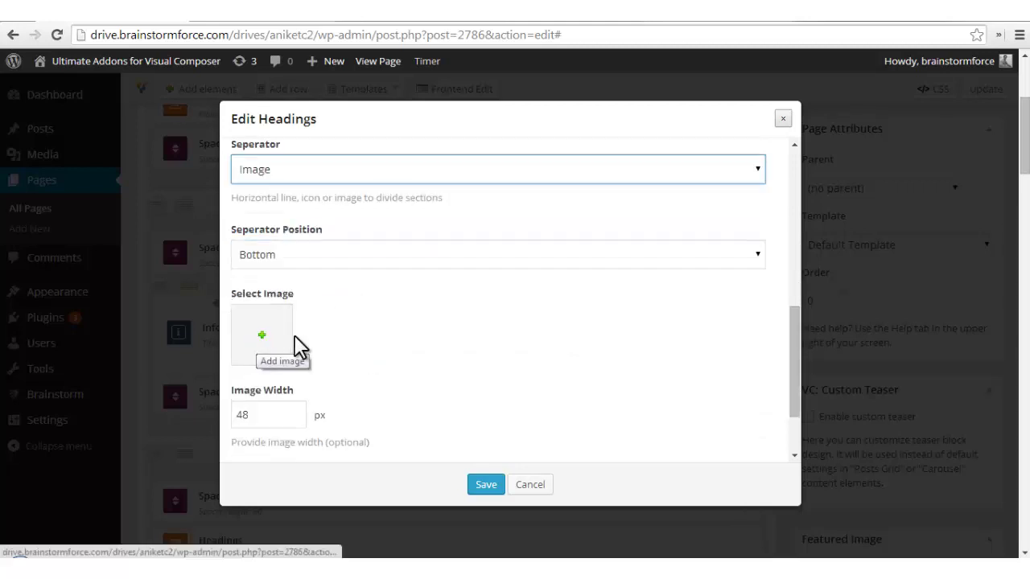
{"action": "left_click", "coordinate": [245, 335]}
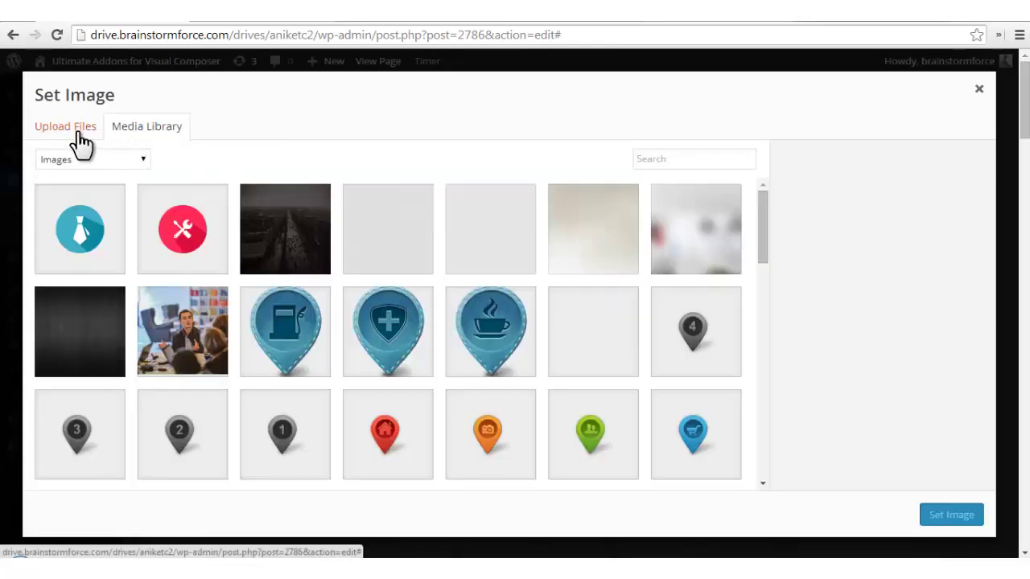
{"action": "left_click", "coordinate": [980, 90]}
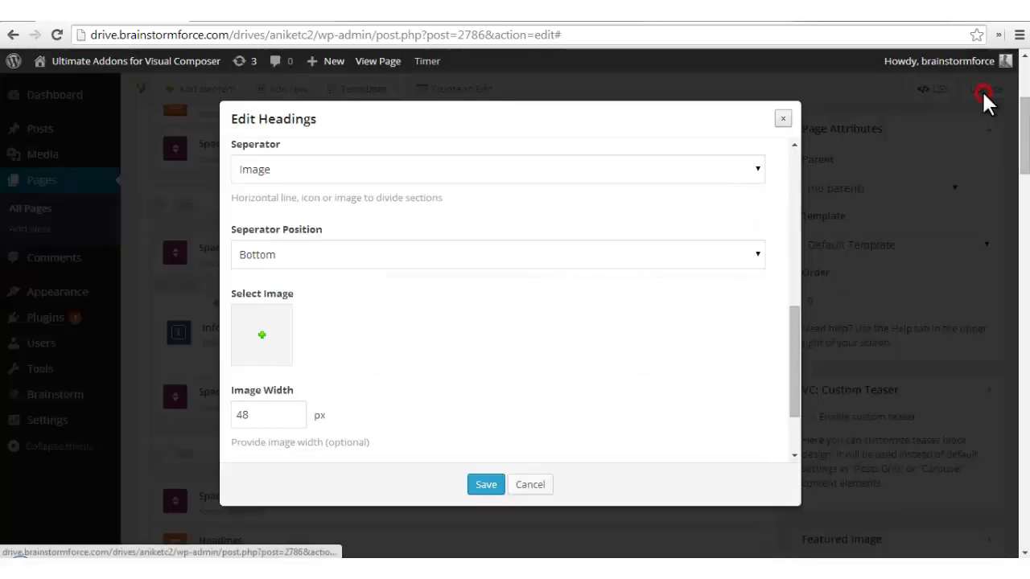
{"action": "scroll", "coordinate": [450, 315], "scroll_direction": "down", "scroll_amount": 2}
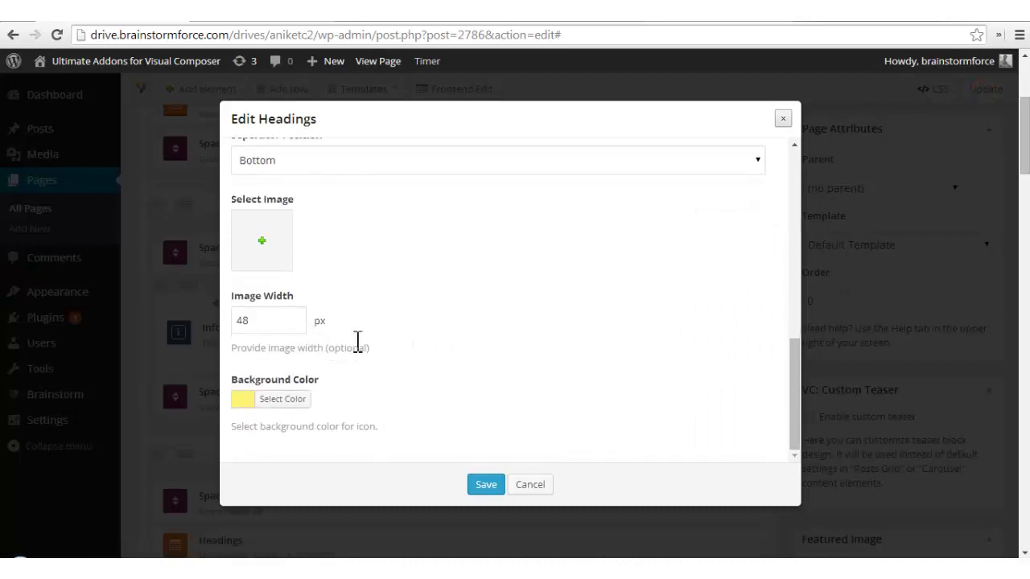
{"action": "scroll", "coordinate": [358, 344], "scroll_direction": "down", "scroll_amount": 2}
{"action": "scroll", "coordinate": [362, 343], "scroll_direction": "up", "scroll_amount": 5}
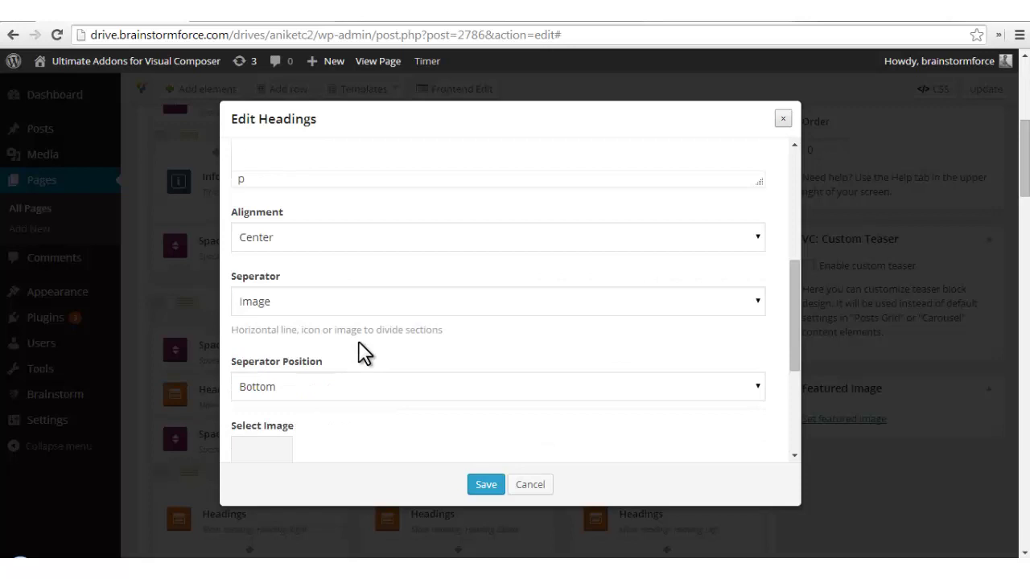
Compare the Image separator setting with the image icon separators at the middle and bottom on the preview page
{"action": "left_click", "coordinate": [297, 15]}
{"action": "scroll", "coordinate": [478, 349], "scroll_direction": "down", "scroll_amount": 6}
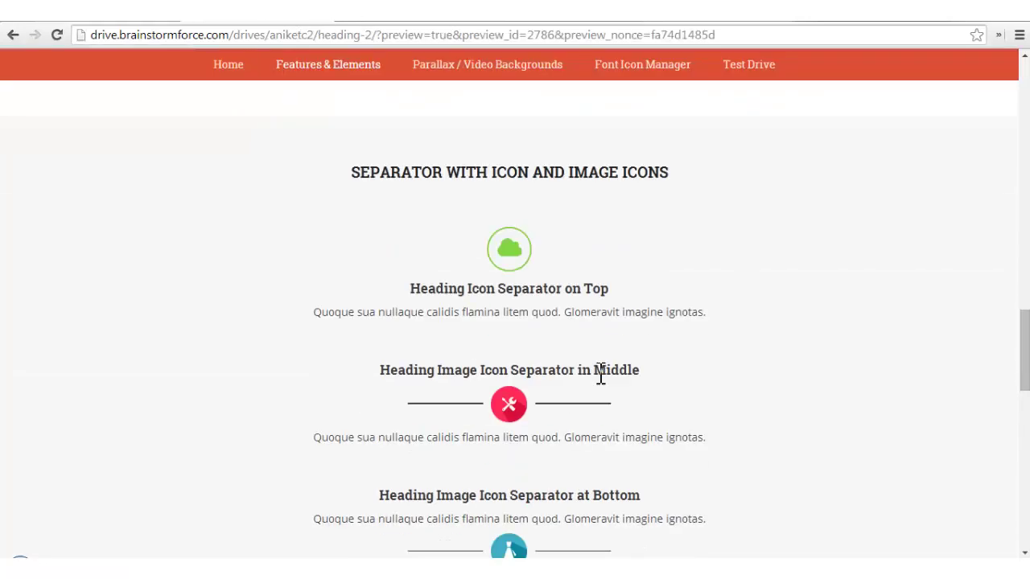
{"action": "scroll", "coordinate": [599, 374], "scroll_direction": "down", "scroll_amount": 1}
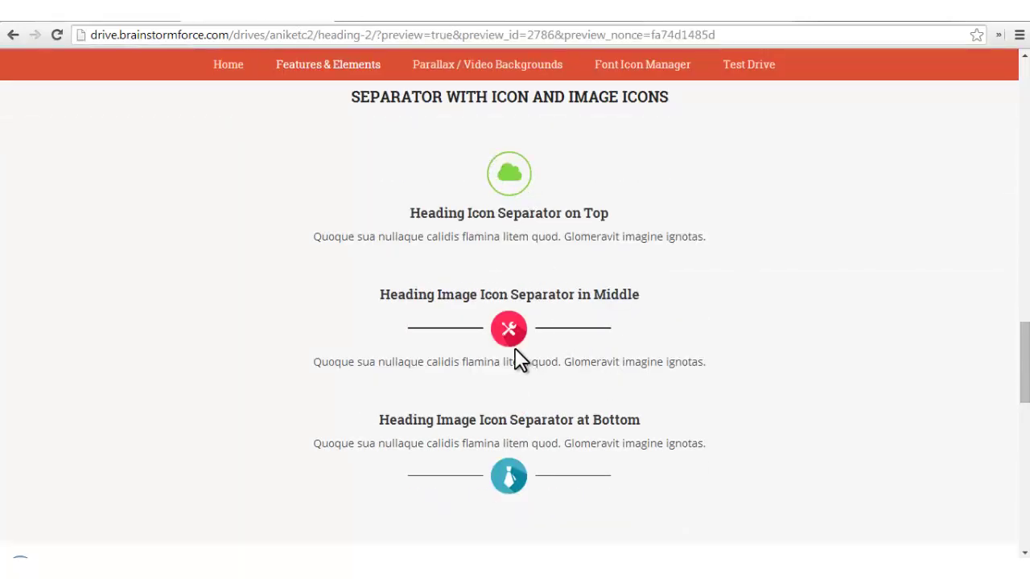
{"action": "scroll", "coordinate": [508, 340], "scroll_direction": "down", "scroll_amount": 3}
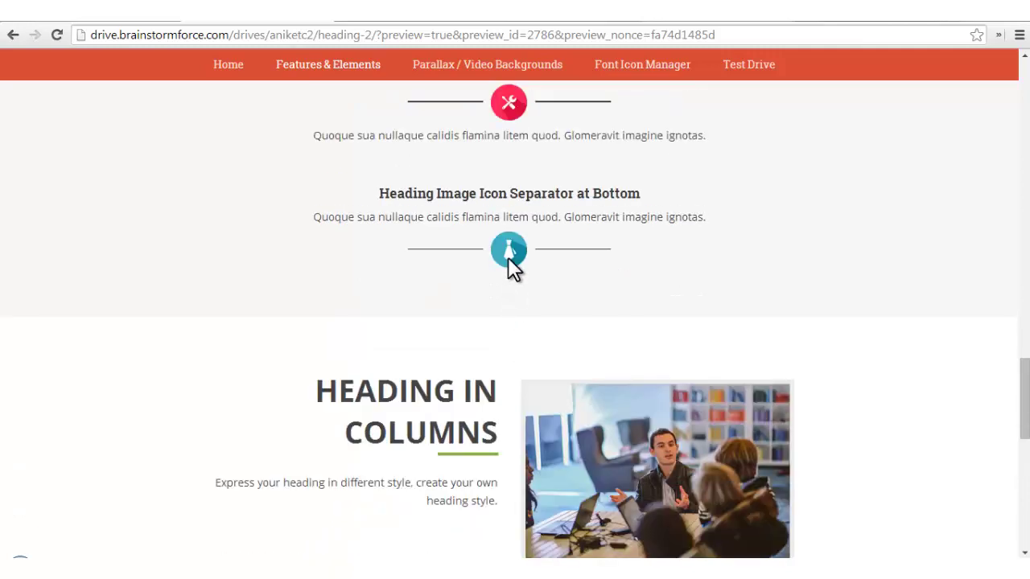
{"action": "scroll", "coordinate": [511, 257], "scroll_direction": "up", "scroll_amount": 2}
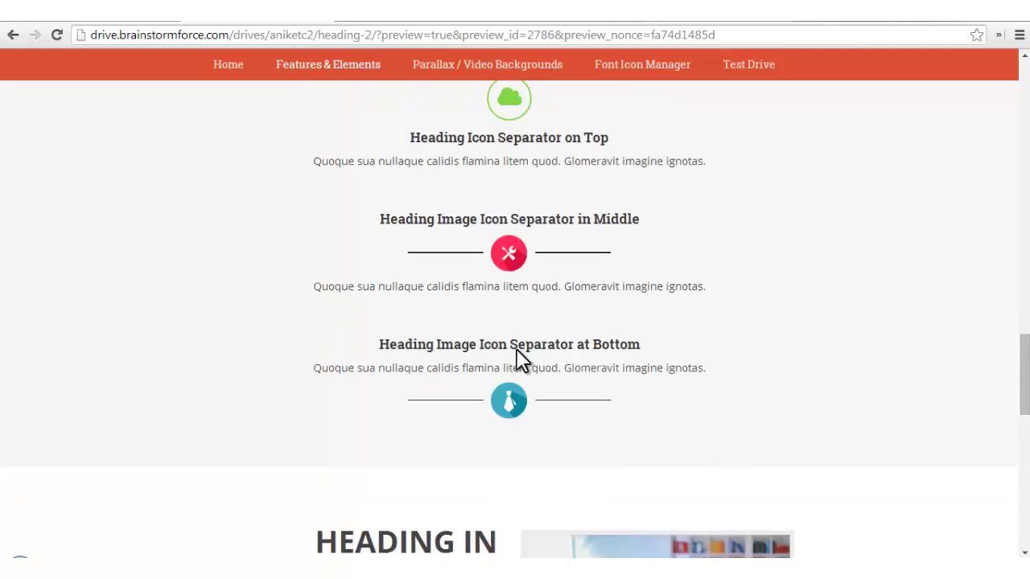
Set the heading's separator to Line with icon/image and compare it with the matching separators on the preview page
{"action": "left_click", "coordinate": [475, 251]}
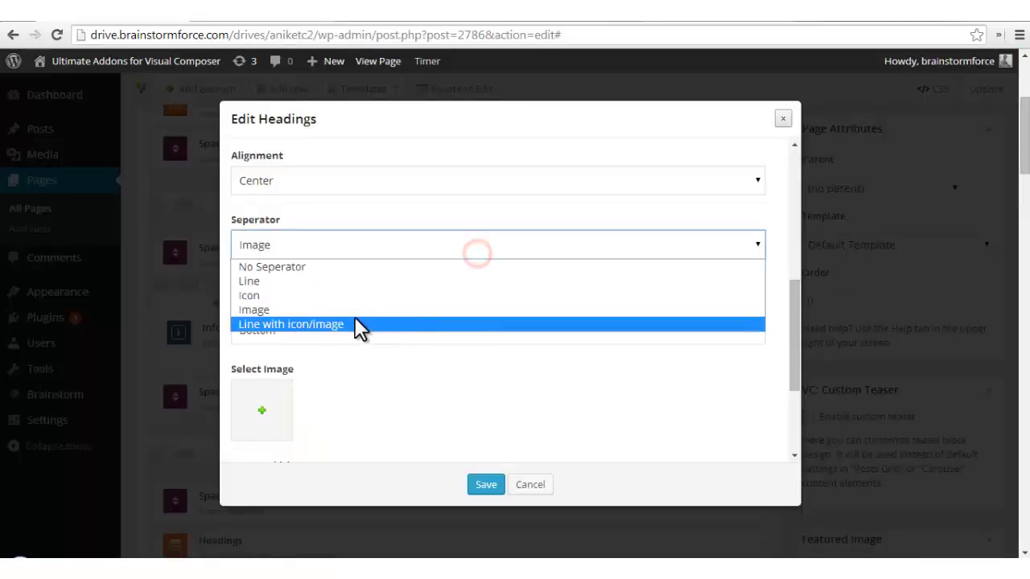
{"action": "left_click", "coordinate": [285, 326]}
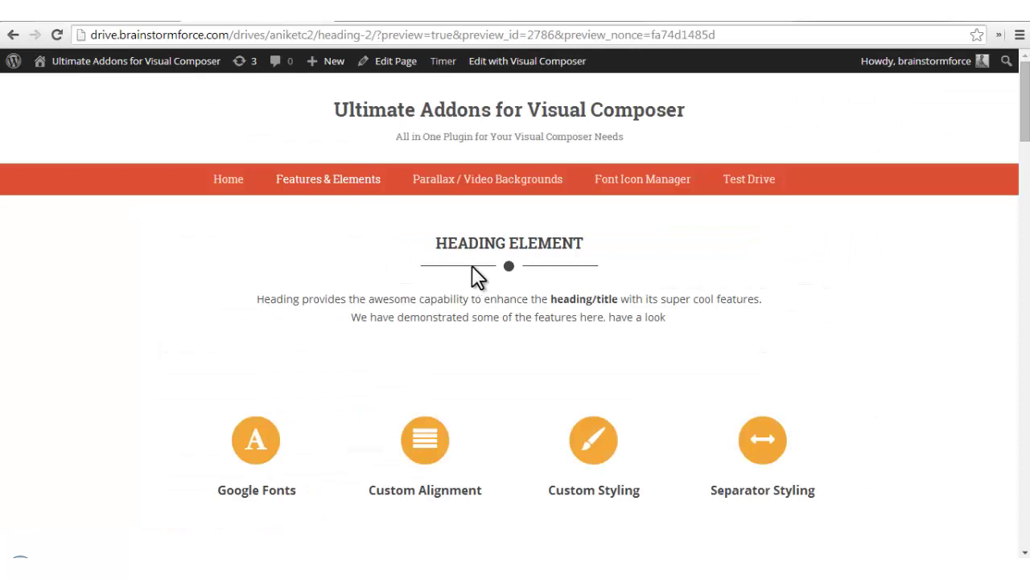
{"action": "scroll", "coordinate": [511, 277], "scroll_direction": "down", "scroll_amount": 5}
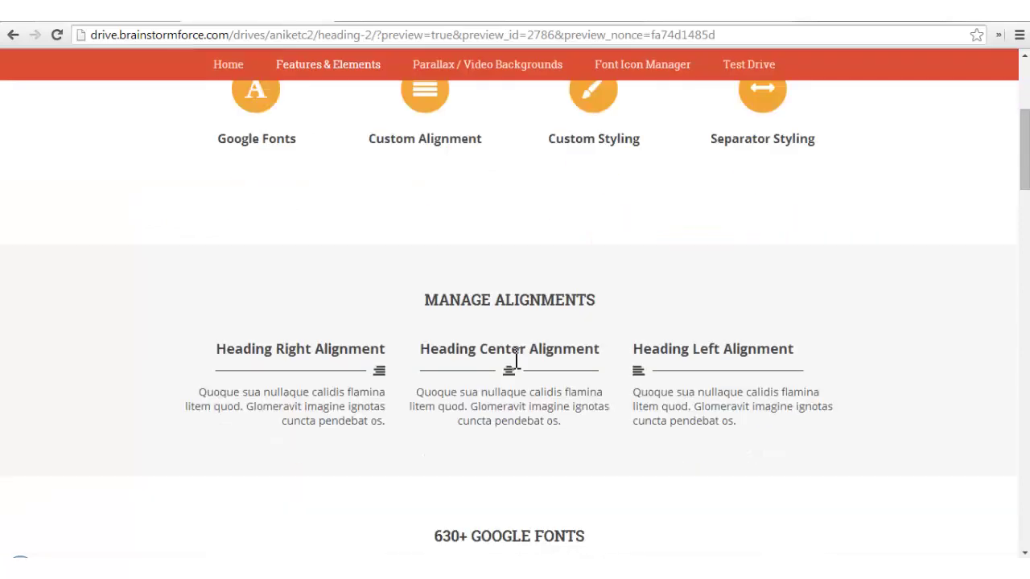
{"action": "scroll", "coordinate": [515, 360], "scroll_direction": "down", "scroll_amount": 15}
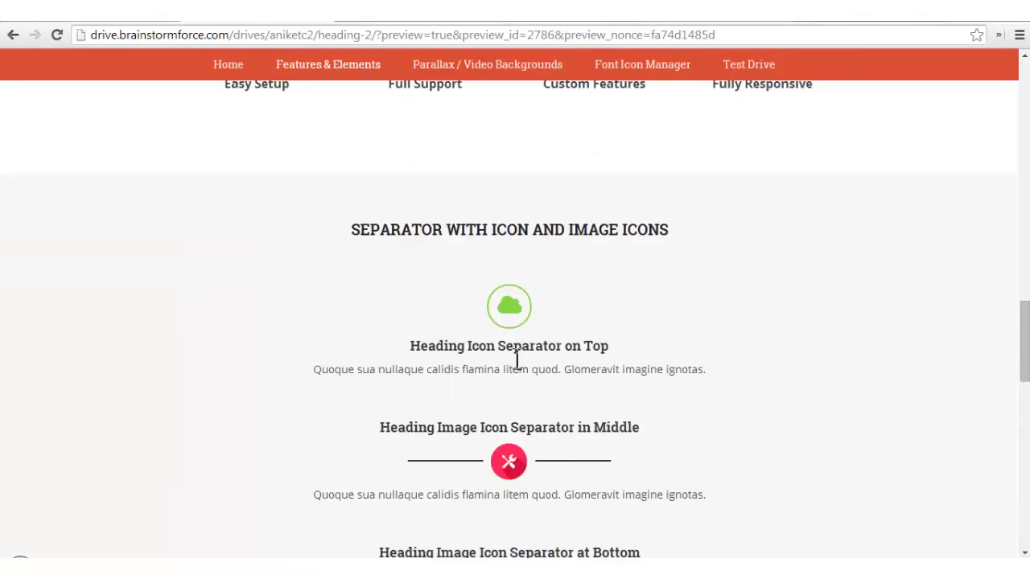
{"action": "scroll", "coordinate": [517, 360], "scroll_direction": "down", "scroll_amount": 1}
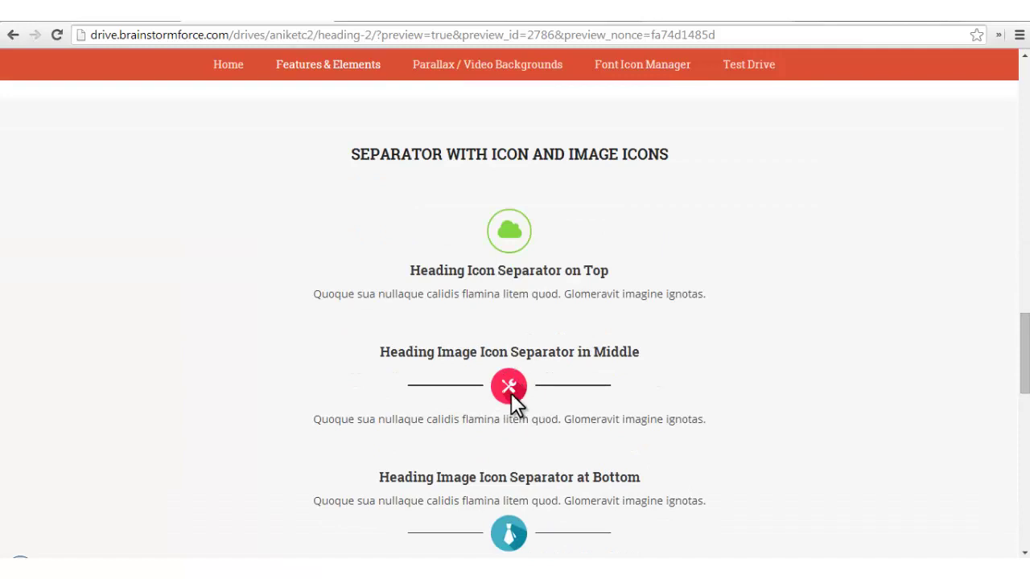
Return to the page editor and close the heading settings without saving
{"action": "left_click", "coordinate": [71, 18]}
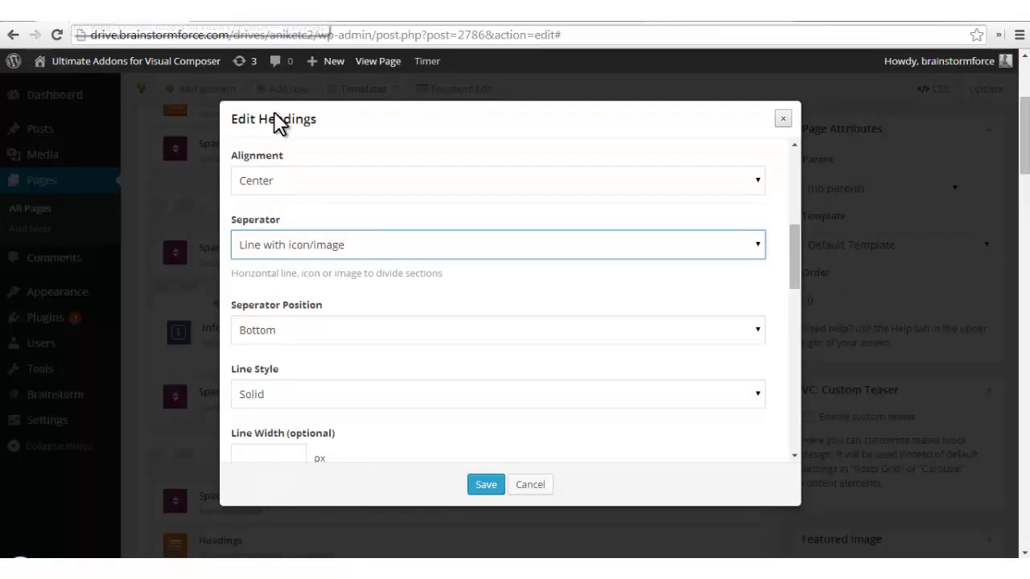
{"action": "scroll", "coordinate": [495, 306], "scroll_direction": "down", "scroll_amount": 1}
{"action": "key", "text": "Escape"}
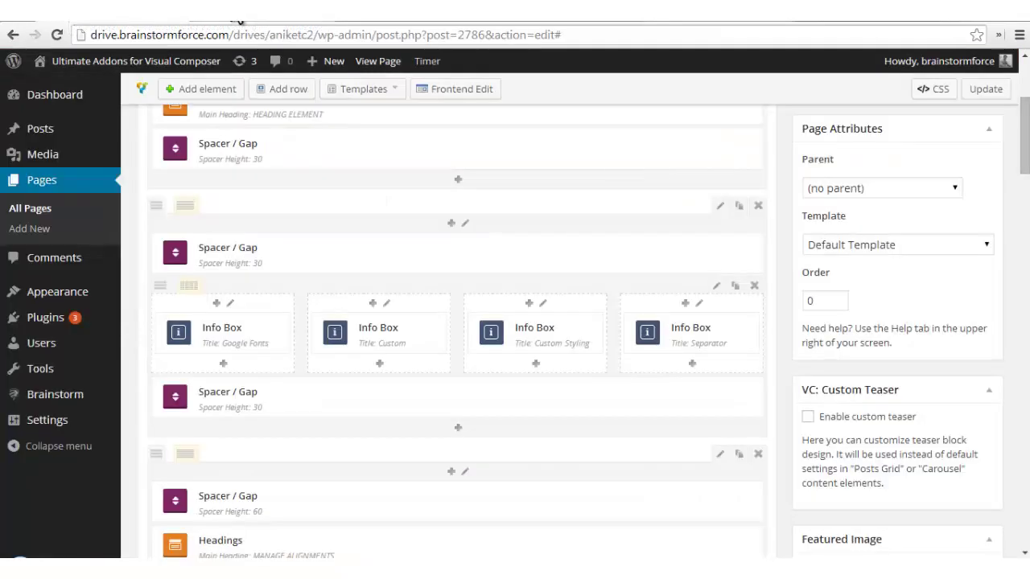
Look at the HEADING IN COLUMNS section on the preview page and locate its Headings and Single Image row in the page editor
{"action": "left_click", "coordinate": [238, 22]}
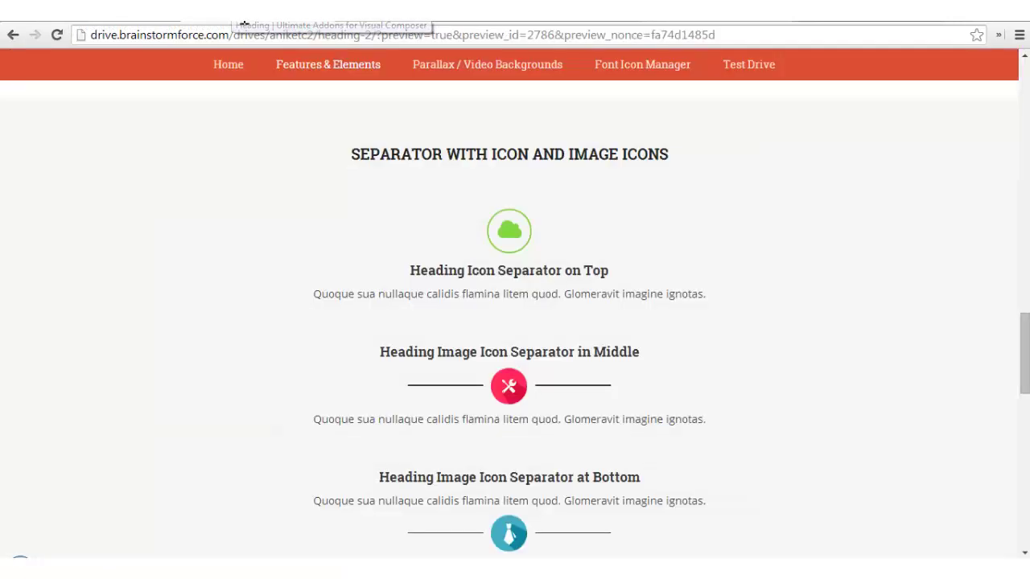
{"action": "scroll", "coordinate": [470, 339], "scroll_direction": "down", "scroll_amount": 5}
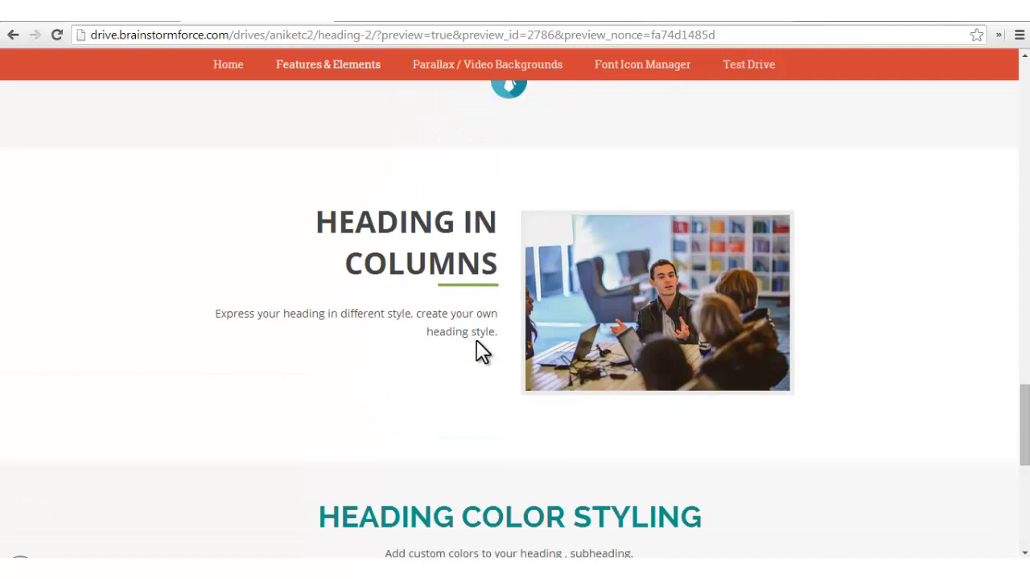
{"action": "key", "text": "ctrl+shift+Tab"}
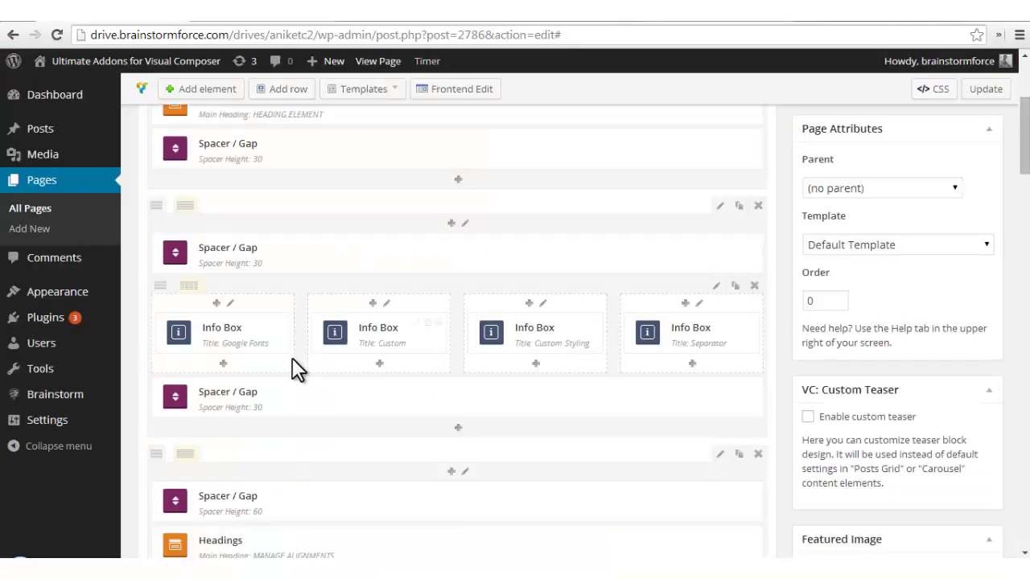
{"action": "scroll", "coordinate": [314, 366], "scroll_direction": "down", "scroll_amount": 8}
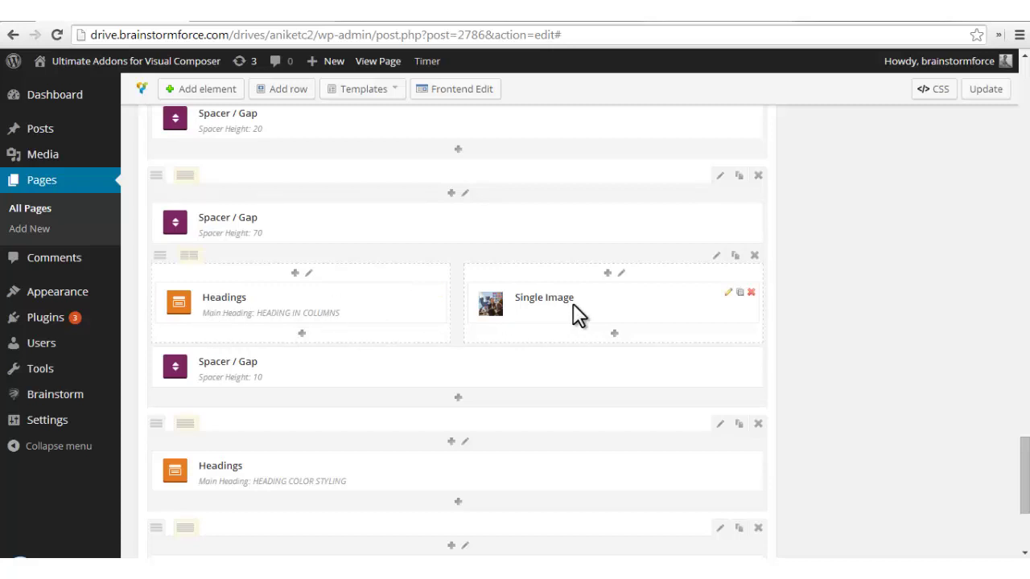
View the heading-in-columns and 630+ GOOGLE FONTS sections on the preview page, and return to the page editor
{"action": "left_click", "coordinate": [274, 18]}
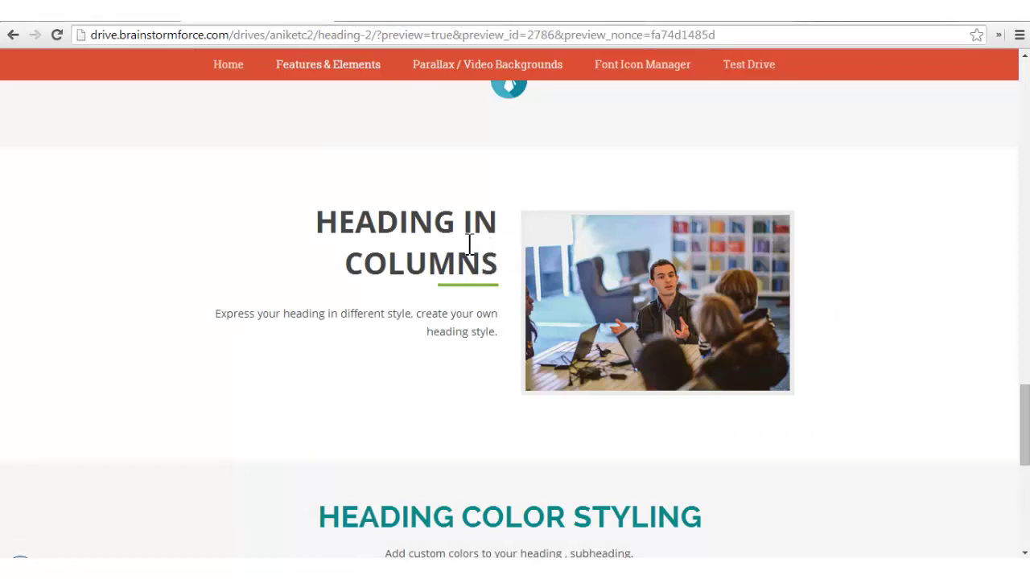
{"action": "scroll", "coordinate": [525, 314], "scroll_direction": "up", "scroll_amount": 10}
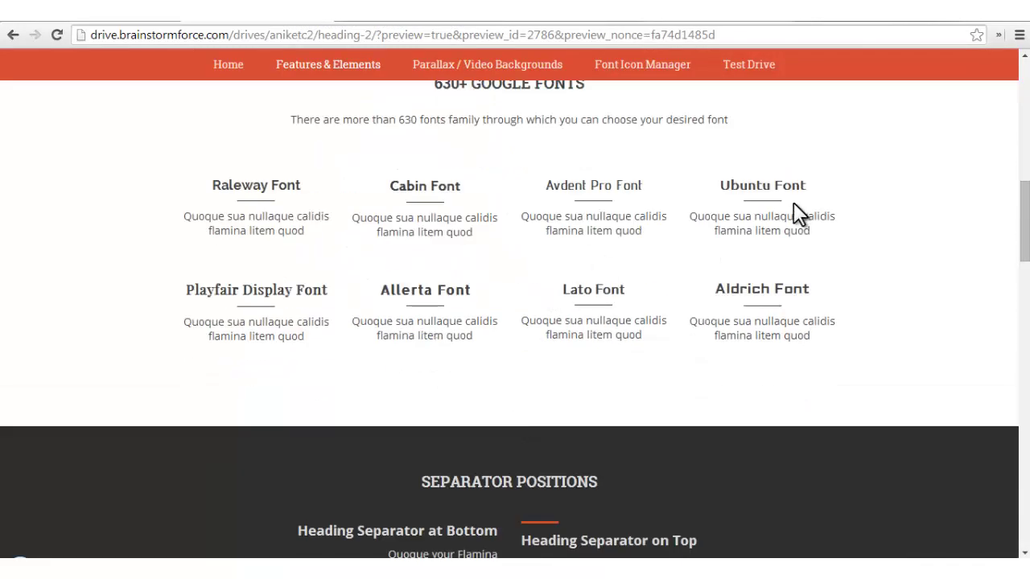
{"action": "left_click", "coordinate": [97, 22]}
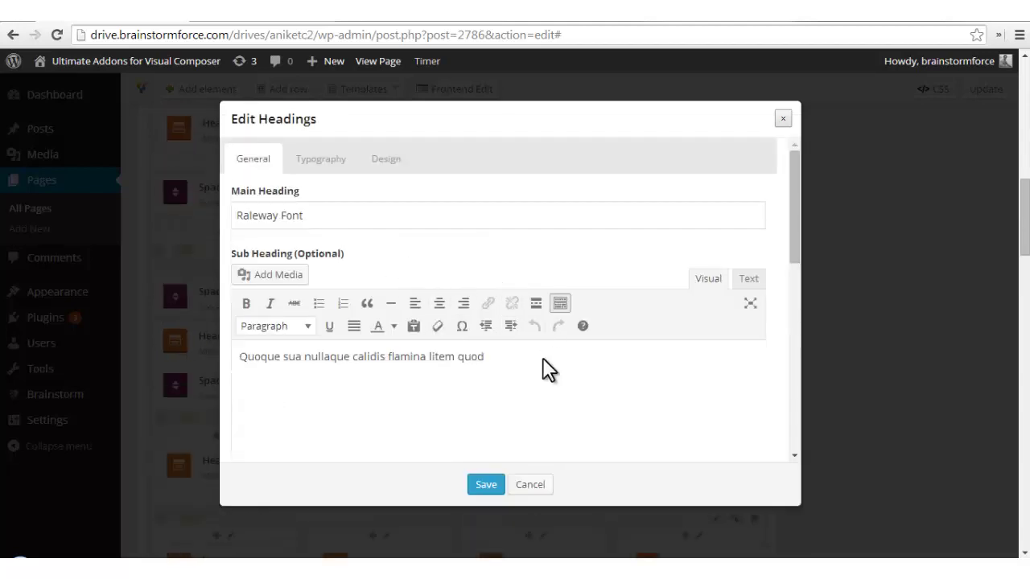
Look through the Raleway Font heading's general settings and the Font Family choices in its typography settings
{"action": "scroll", "coordinate": [543, 360], "scroll_direction": "down", "scroll_amount": 6}
{"action": "scroll", "coordinate": [545, 360], "scroll_direction": "up", "scroll_amount": 7}
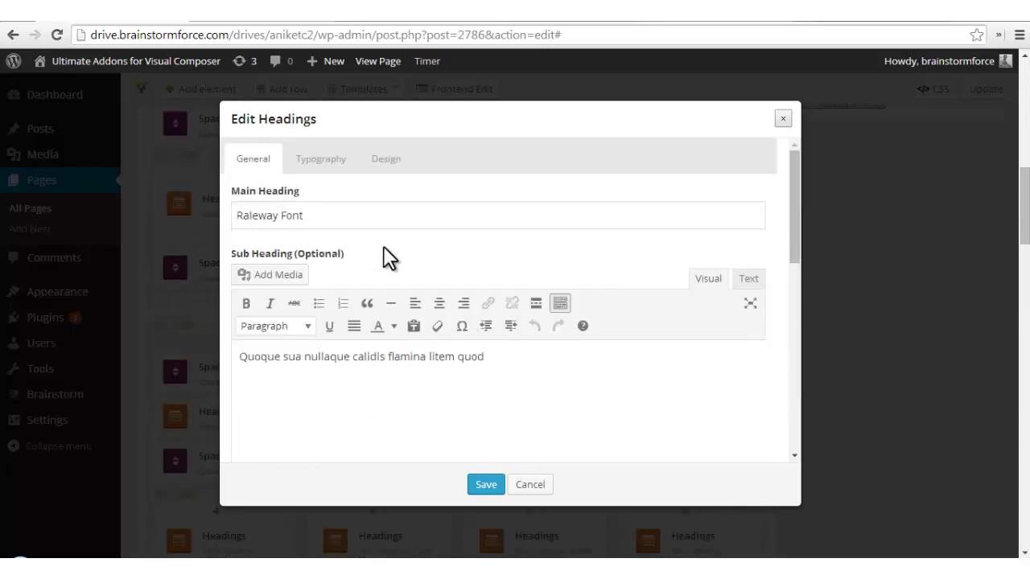
{"action": "left_click", "coordinate": [322, 172]}
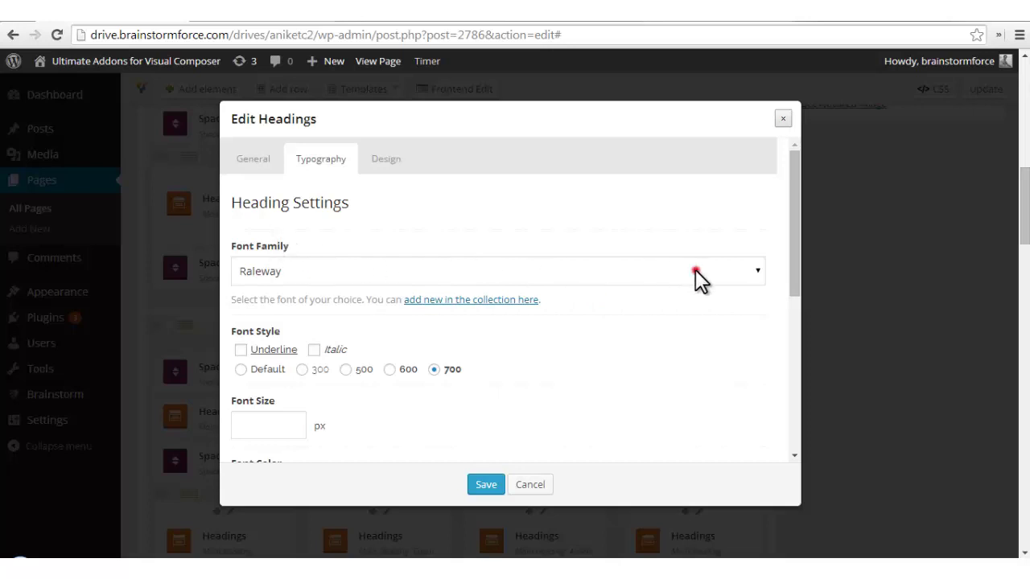
{"action": "left_click", "coordinate": [695, 269]}
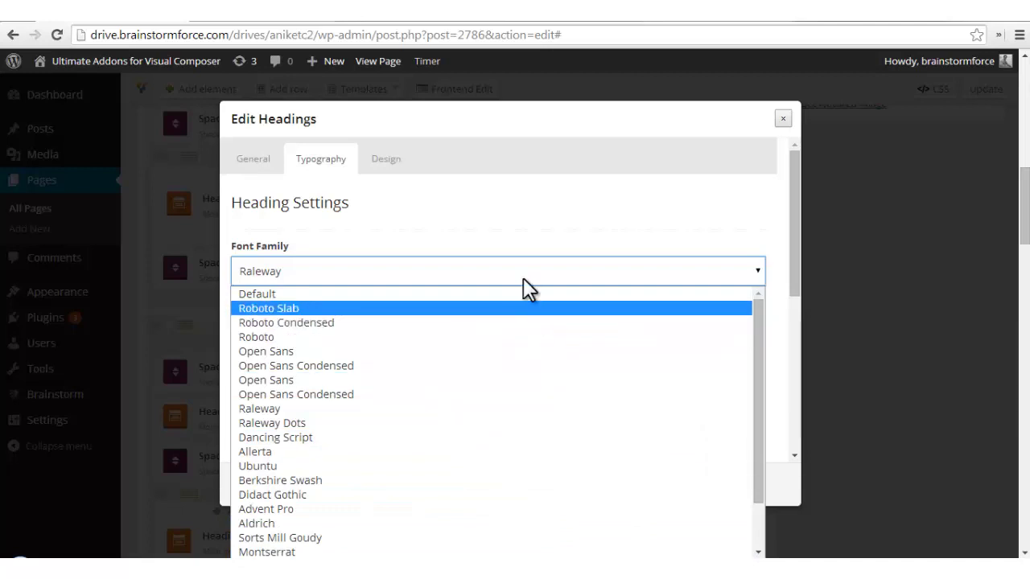
{"action": "left_click", "coordinate": [506, 227]}
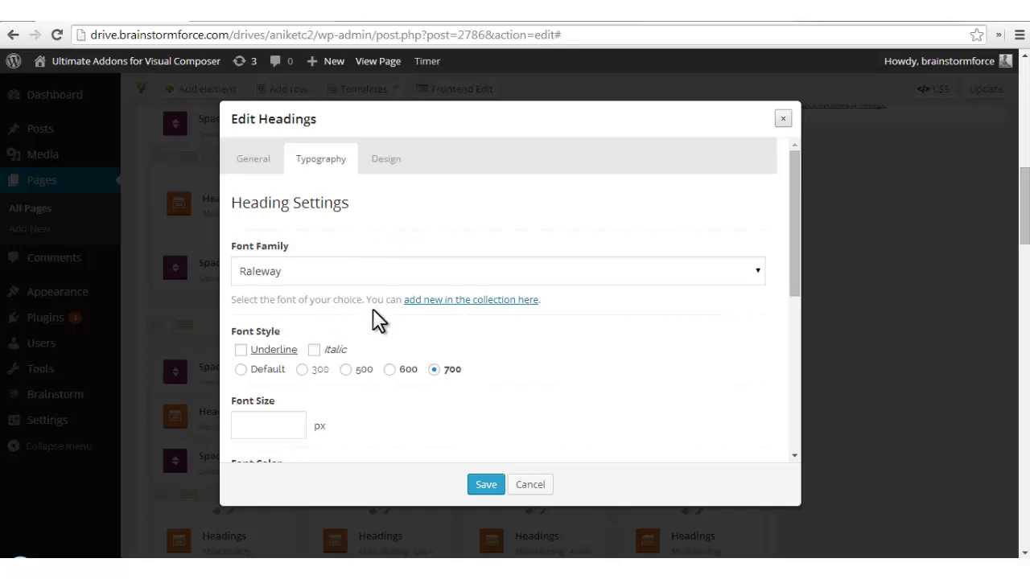
Open the Google Fonts Manager from the heading settings and look through the available fonts and the font collection
{"action": "left_click", "coordinate": [462, 305]}
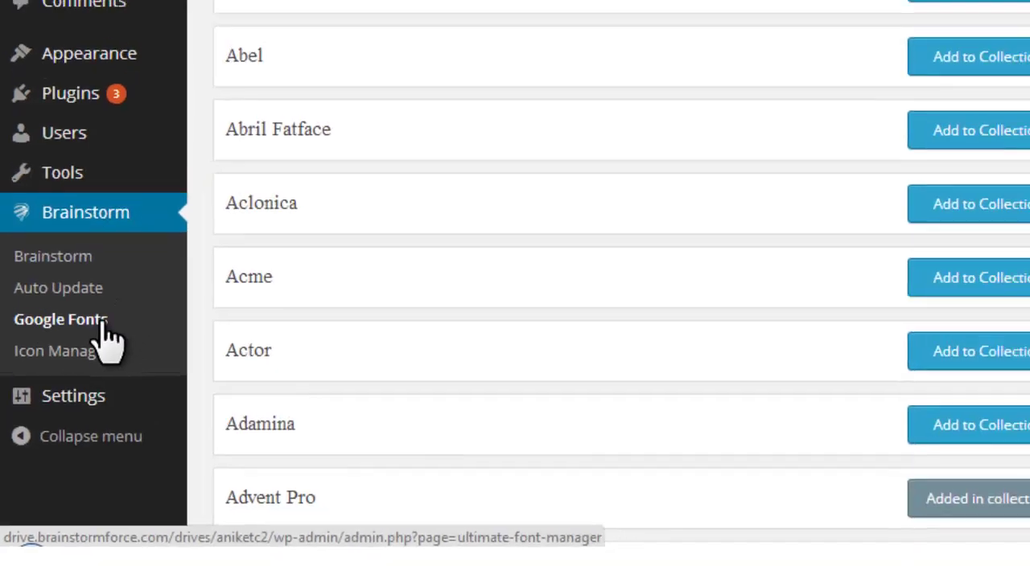
{"action": "left_click", "coordinate": [102, 326]}
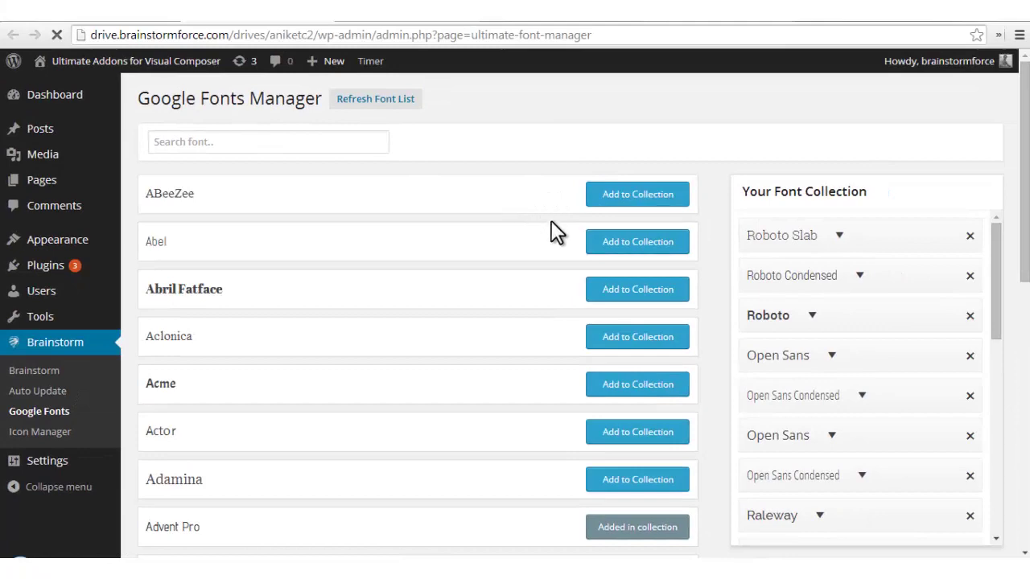
{"action": "scroll", "coordinate": [551, 220], "scroll_direction": "down", "scroll_amount": 2}
{"action": "scroll", "coordinate": [563, 265], "scroll_direction": "down", "scroll_amount": 1}
{"action": "scroll", "coordinate": [575, 302], "scroll_direction": "up", "scroll_amount": 3}
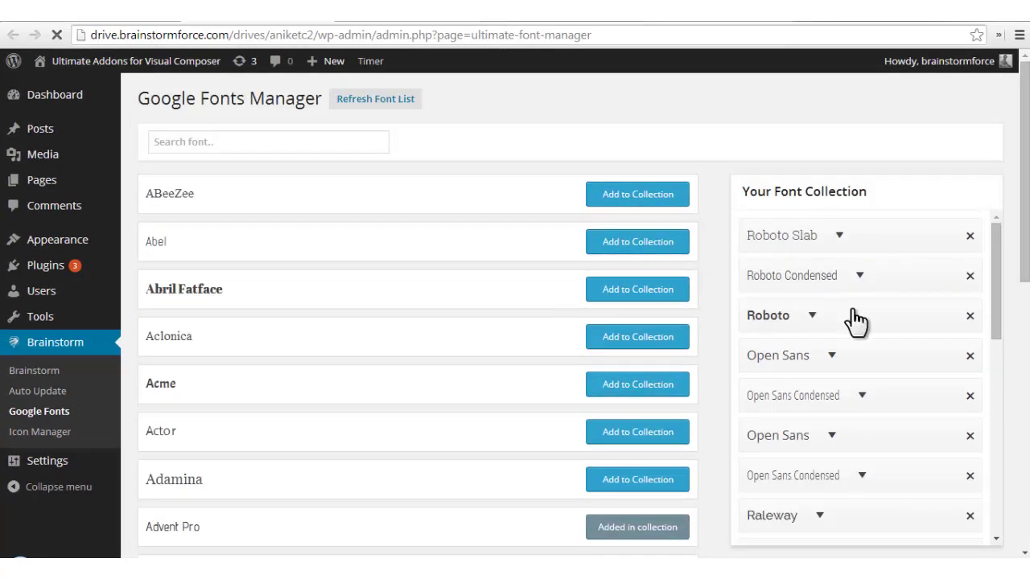
{"action": "scroll", "coordinate": [680, 267], "scroll_direction": "down", "scroll_amount": 1}
{"action": "scroll", "coordinate": [686, 274], "scroll_direction": "up", "scroll_amount": 1}
{"action": "scroll", "coordinate": [865, 285], "scroll_direction": "down", "scroll_amount": 3}
{"action": "scroll", "coordinate": [857, 281], "scroll_direction": "up", "scroll_amount": 3}
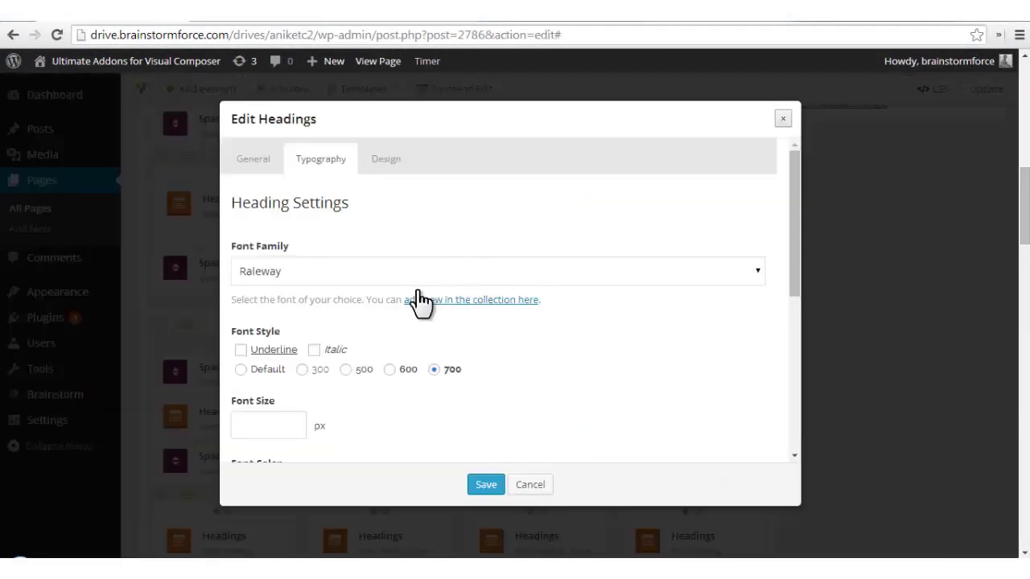
Review the Font Family list and the font style, size and color options of the Raleway Font heading
{"action": "left_click", "coordinate": [499, 271]}
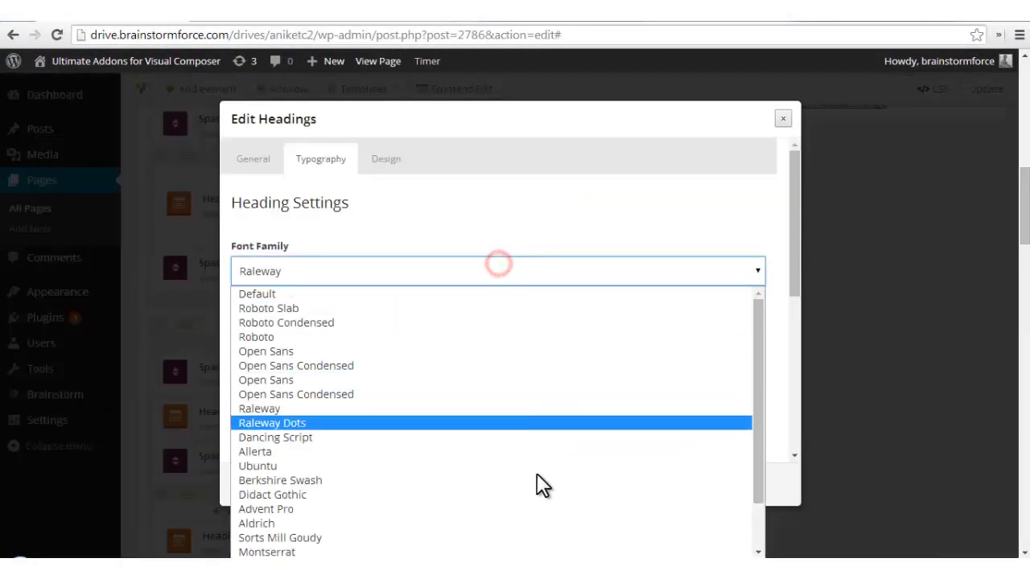
{"action": "left_click", "coordinate": [523, 231]}
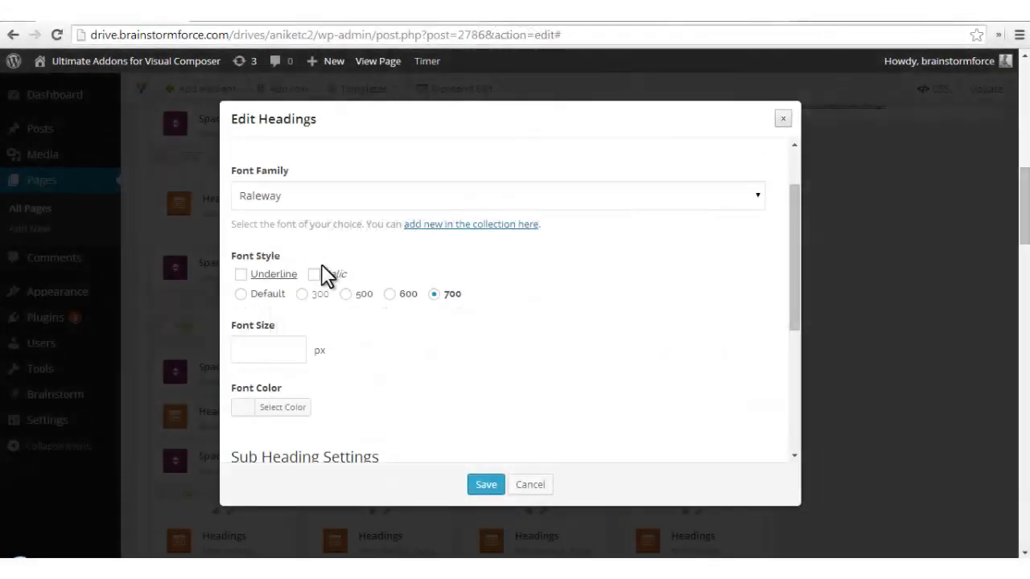
{"action": "scroll", "coordinate": [326, 272], "scroll_direction": "down", "scroll_amount": 2}
{"action": "scroll", "coordinate": [325, 263], "scroll_direction": "up", "scroll_amount": 2}
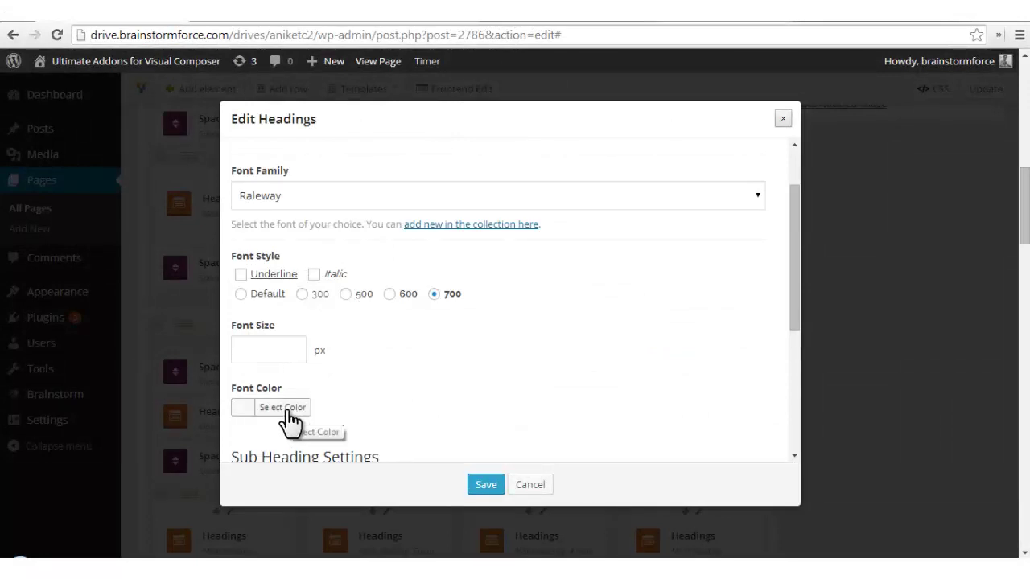
Compare the heading's Font Color option with the HEADING COLOR STYLING section on the preview page, and view the Sub Heading Settings
{"action": "left_click", "coordinate": [385, 13]}
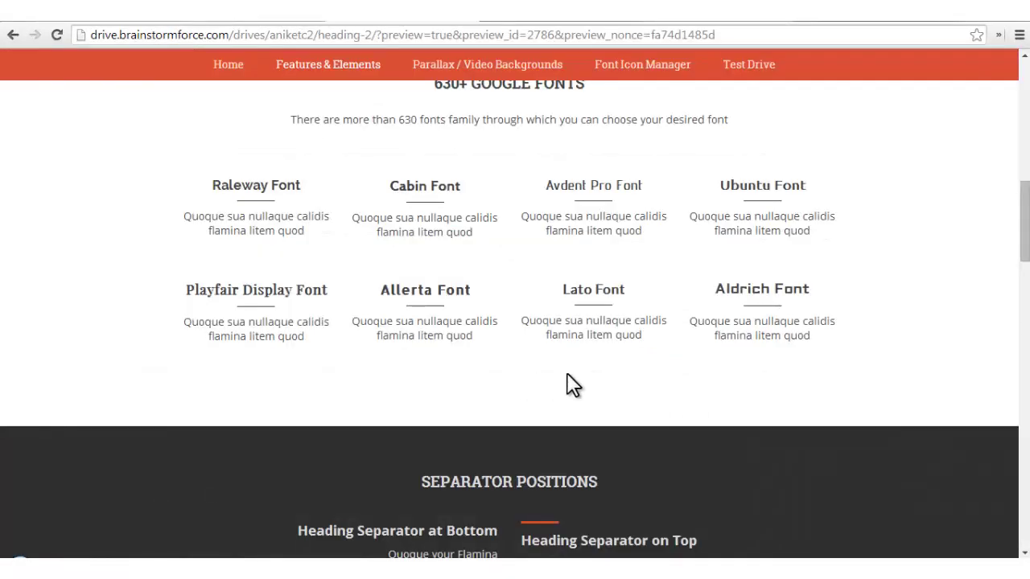
{"action": "scroll", "coordinate": [568, 390], "scroll_direction": "down", "scroll_amount": 12}
{"action": "scroll", "coordinate": [568, 390], "scroll_direction": "down", "scroll_amount": 5}
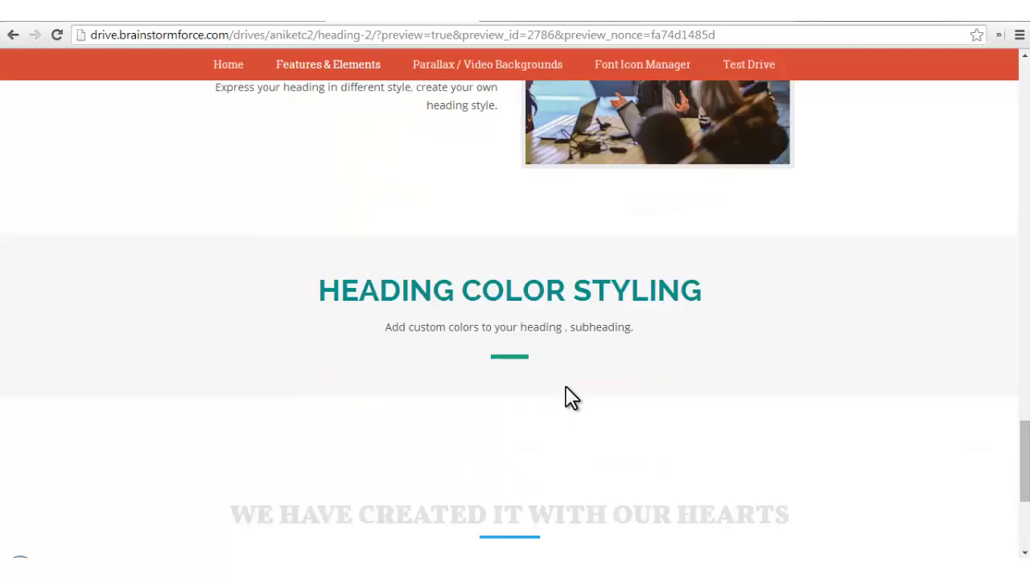
{"action": "left_click_drag", "start_coordinate": [703, 286], "coordinate": [297, 301]}
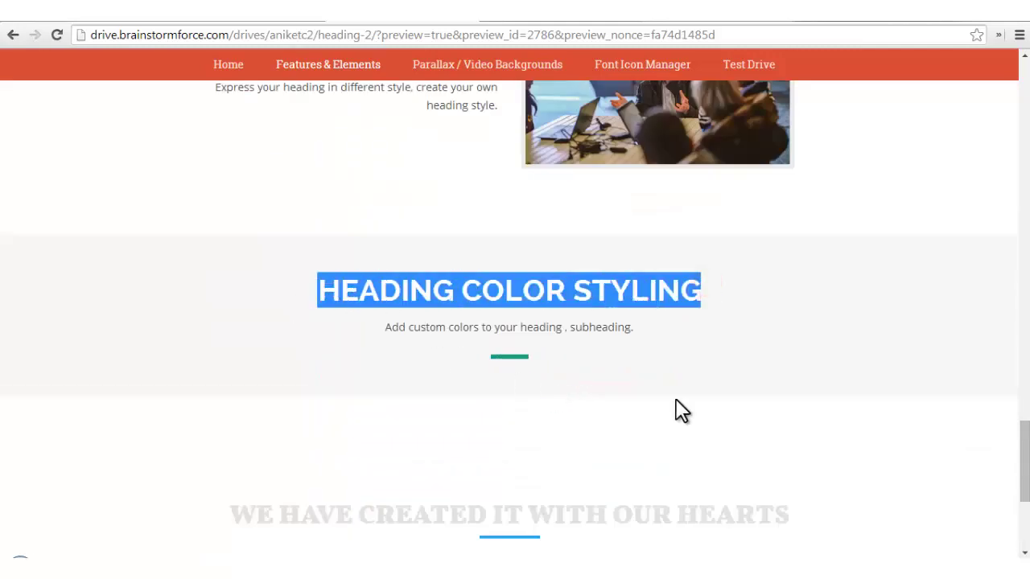
{"action": "left_click", "coordinate": [701, 297]}
{"action": "left_click", "coordinate": [115, 14]}
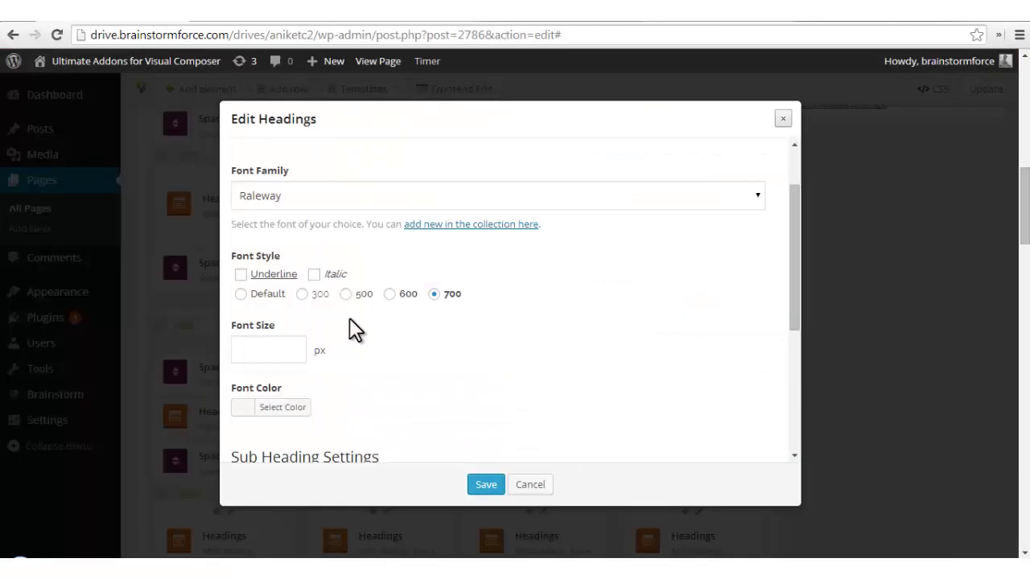
{"action": "left_click", "coordinate": [411, 15]}
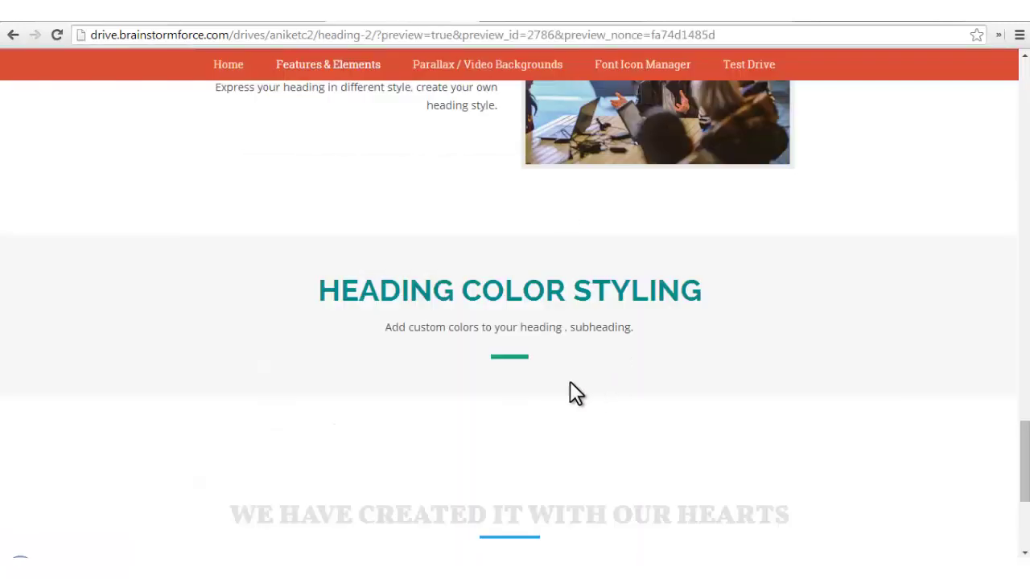
{"action": "left_click", "coordinate": [116, 16]}
{"action": "scroll", "coordinate": [487, 418], "scroll_direction": "down", "scroll_amount": 1}
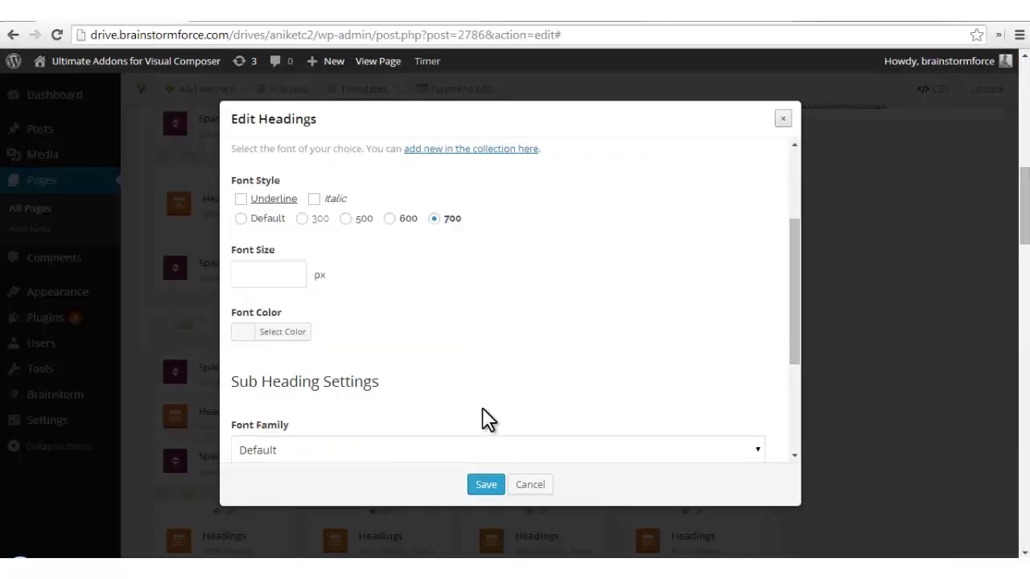
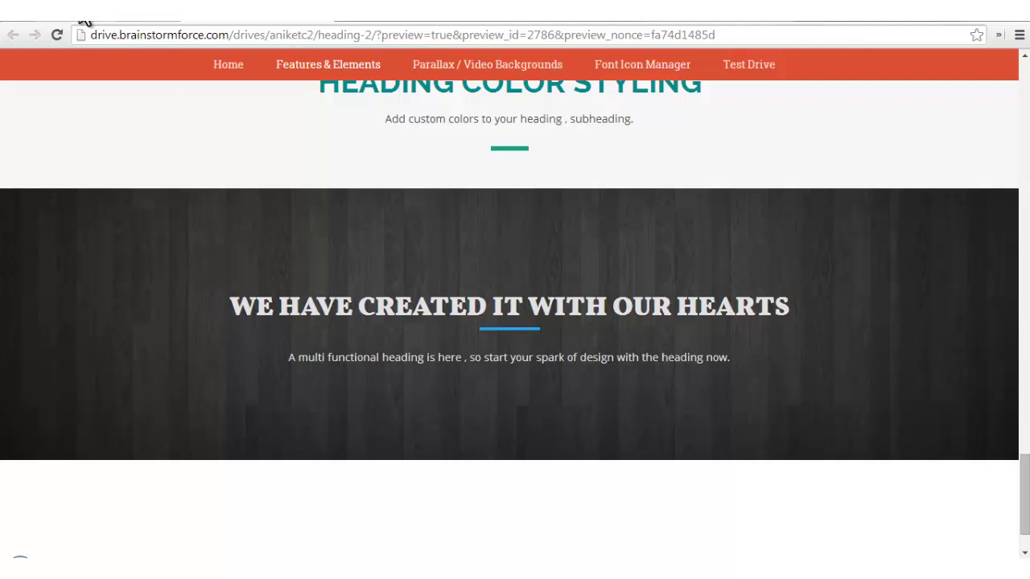
Open the design options of the WE HAVE CREATED IT WITH OUR HEARTS row and compare them with its background on the preview page
{"action": "left_click", "coordinate": [120, 10]}
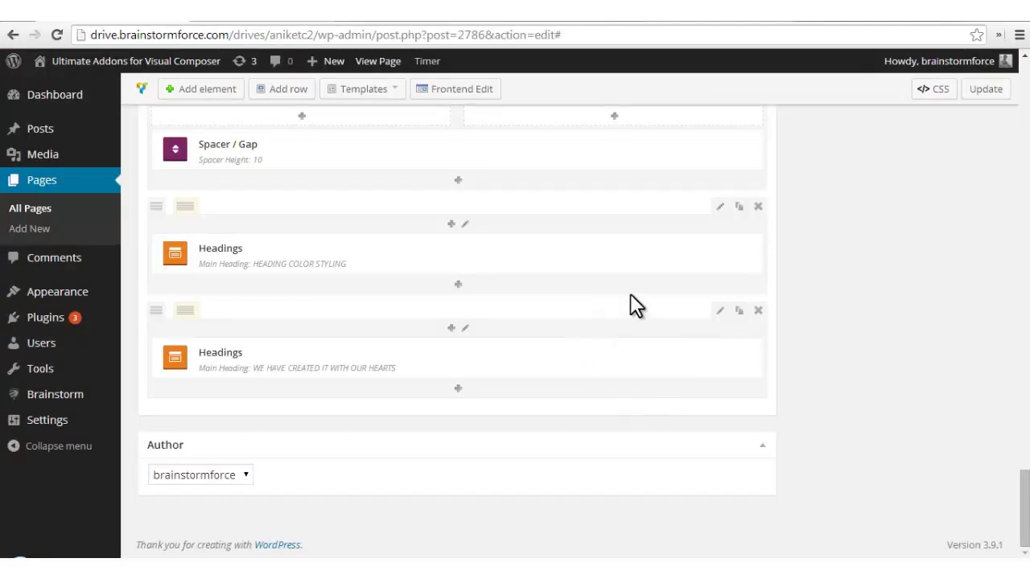
{"action": "left_click", "coordinate": [721, 312]}
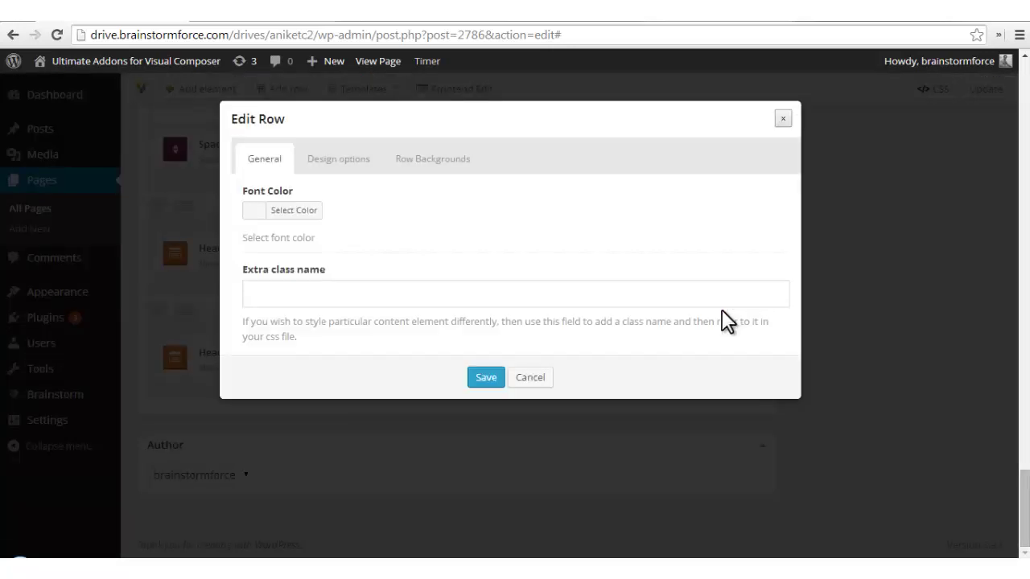
{"action": "left_click", "coordinate": [357, 177]}
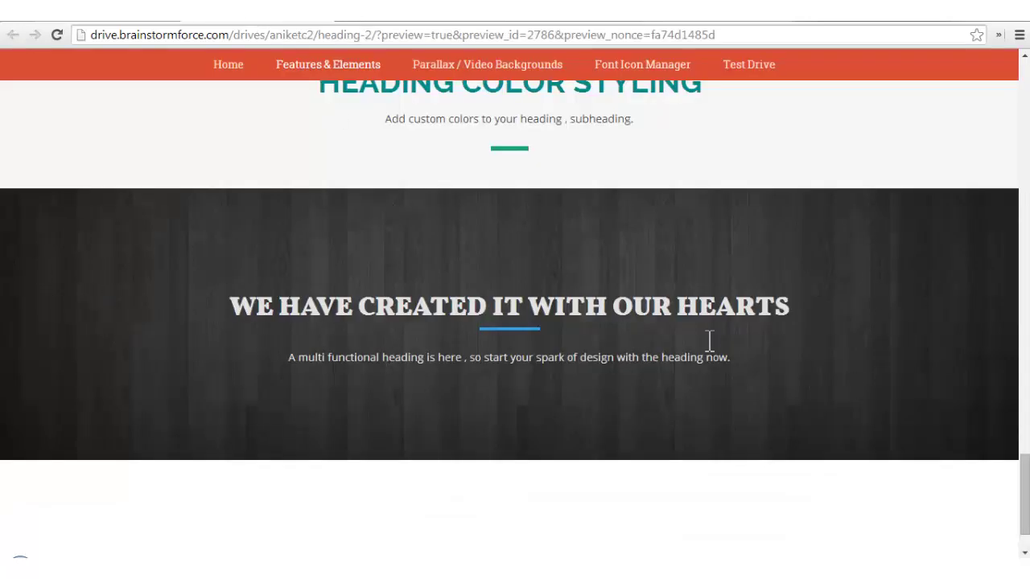
{"action": "left_click", "coordinate": [95, 22]}
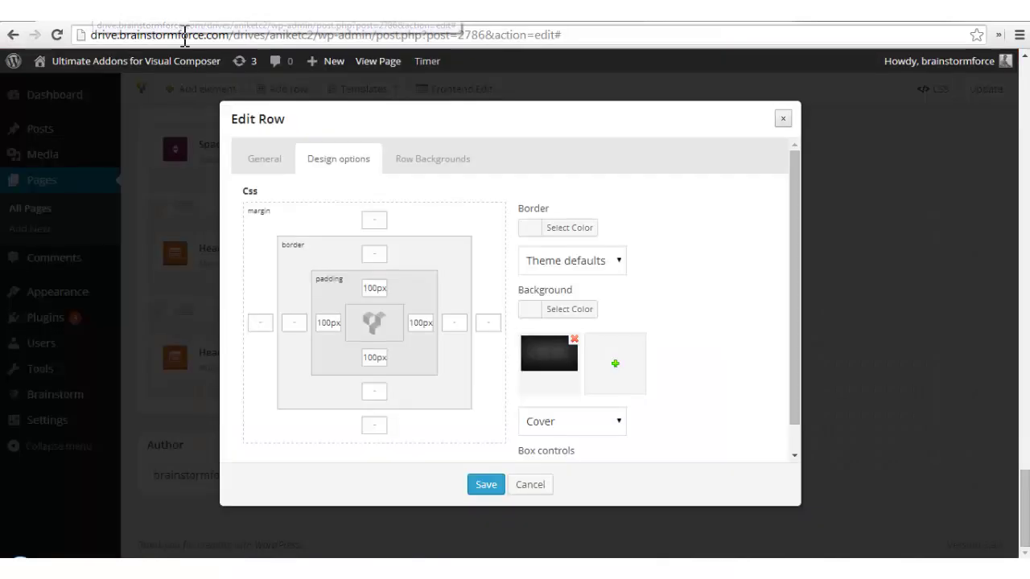
Remove the row's background image and set its background color to blue #2685f2
{"action": "left_click", "coordinate": [574, 340]}
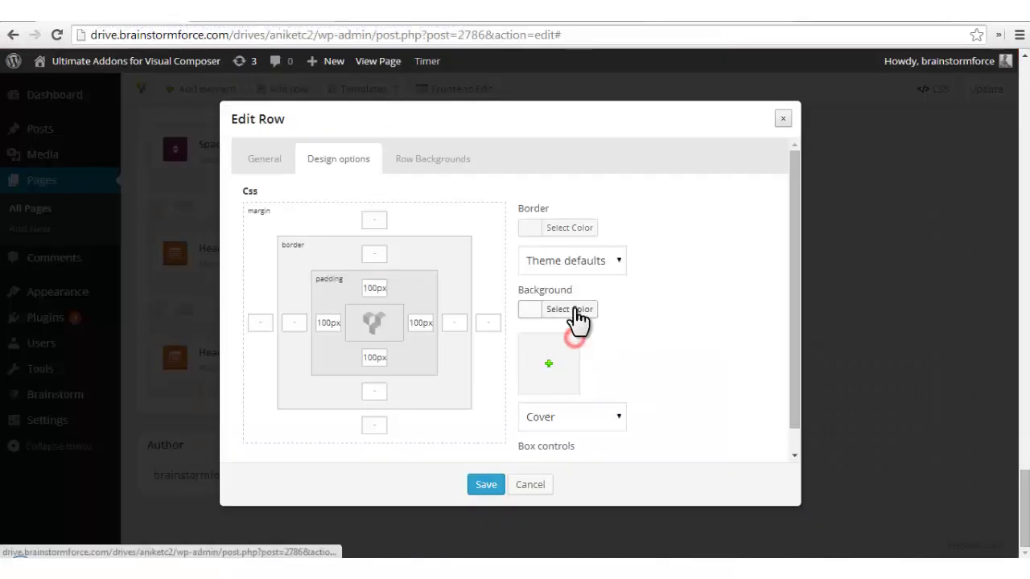
{"action": "left_click", "coordinate": [575, 309]}
{"action": "scroll", "coordinate": [712, 375], "scroll_direction": "down", "scroll_amount": 3}
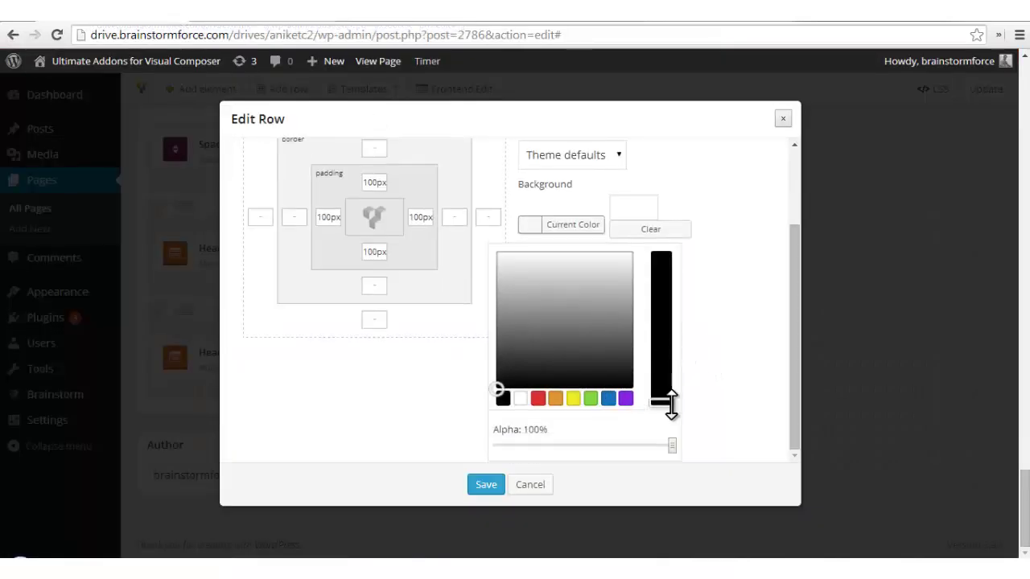
{"action": "left_click", "coordinate": [662, 401]}
{"action": "left_click", "coordinate": [577, 259]}
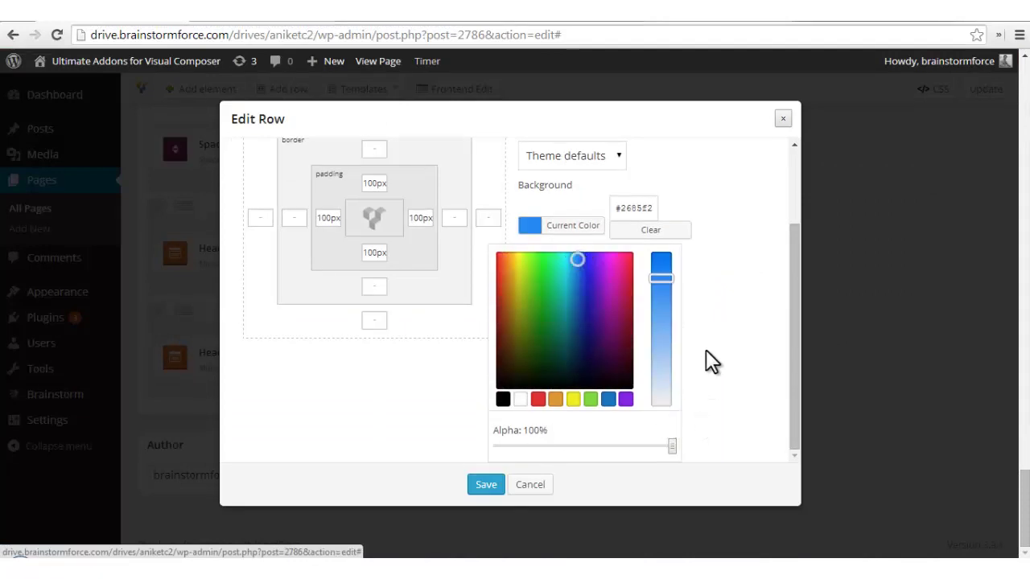
{"action": "left_click", "coordinate": [683, 402]}
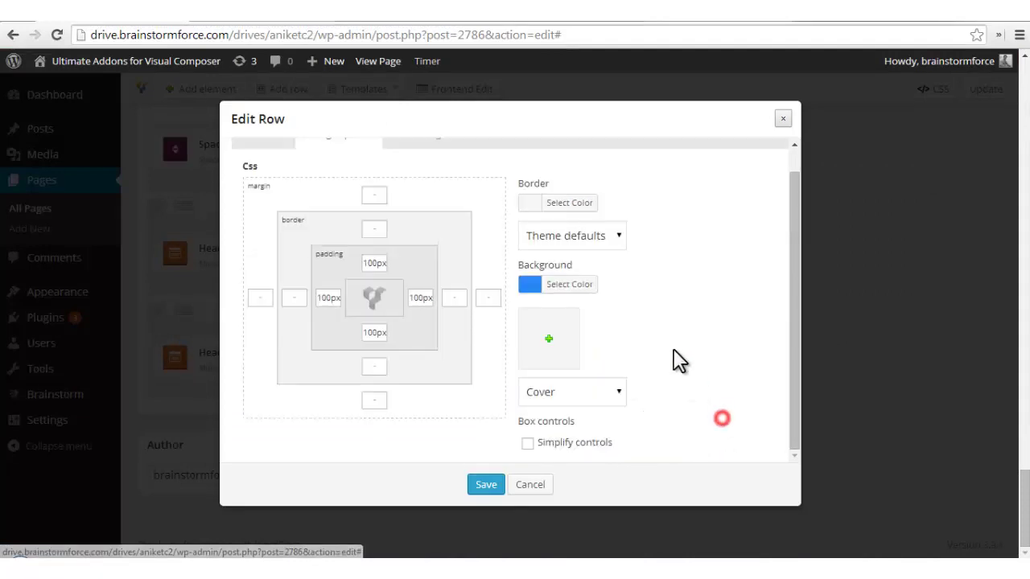
{"action": "key", "text": "ctrl+l"}
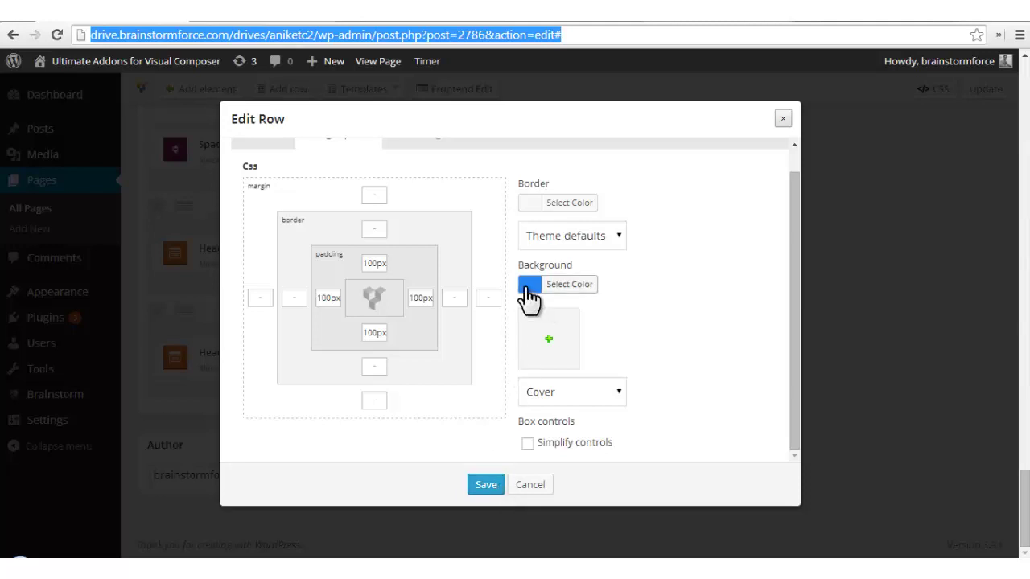
Save the row settings and preview the page changes at the WE HAVE CREATED IT WITH OUR HEARTS section
{"action": "left_click", "coordinate": [487, 485]}
{"action": "scroll", "coordinate": [968, 187], "scroll_direction": "up", "scroll_amount": 15}
{"action": "left_click", "coordinate": [941, 88]}
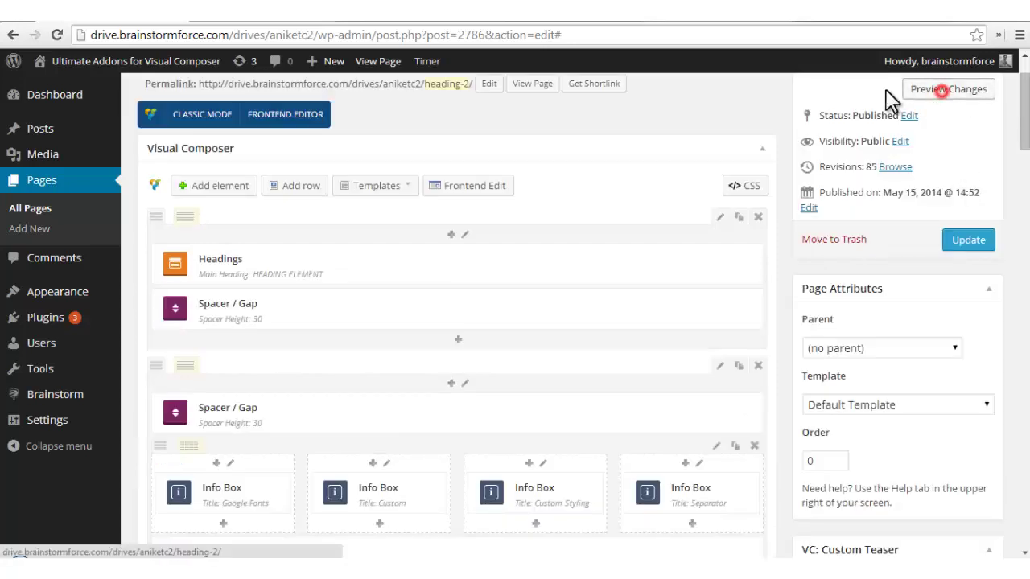
{"action": "scroll", "coordinate": [462, 372], "scroll_direction": "down", "scroll_amount": 10}
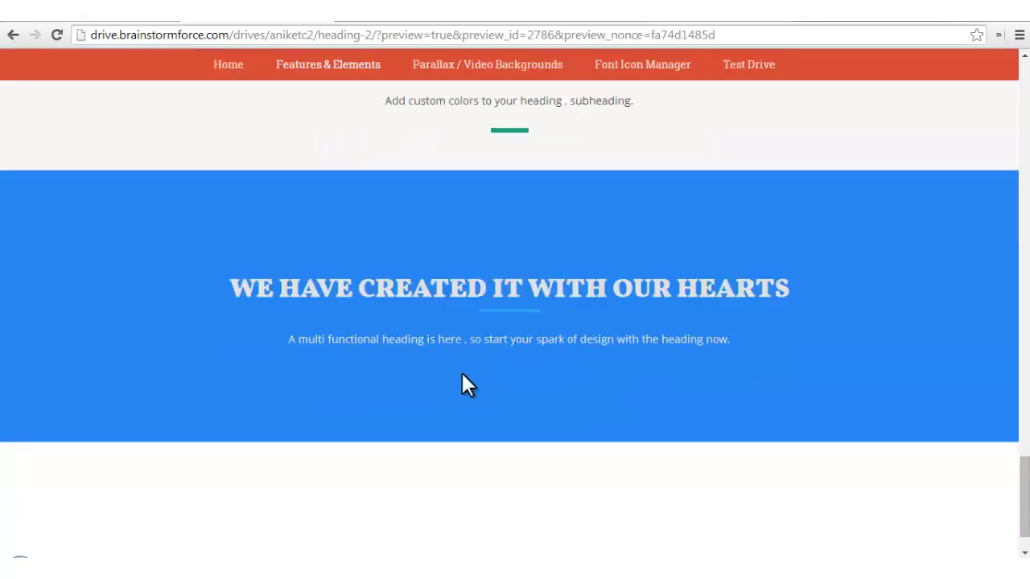